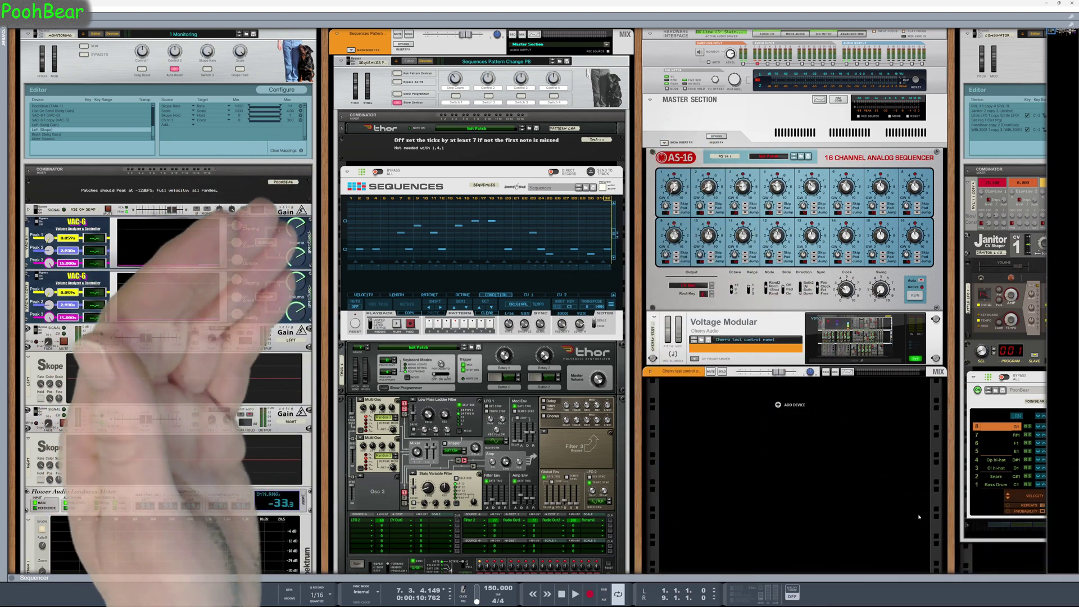
Examine the rack columns from the Monitoring combinator across to the Drum Sequencer, Kompulsion, Sequences and Pearls pattern-change combinators.
scroll(529, 315, right, 5)
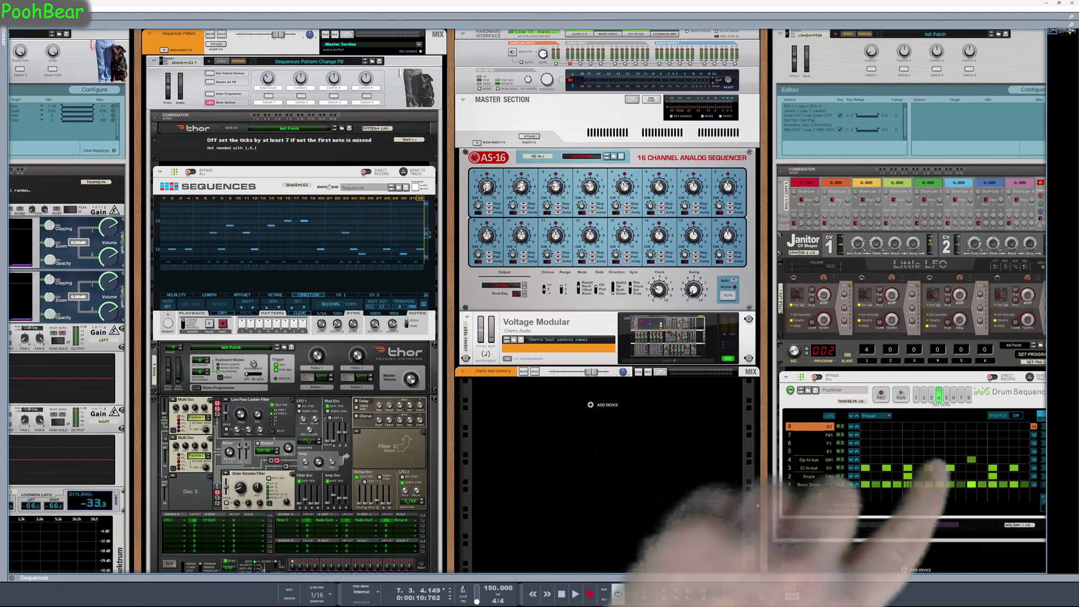
scroll(528, 304, left, 1)
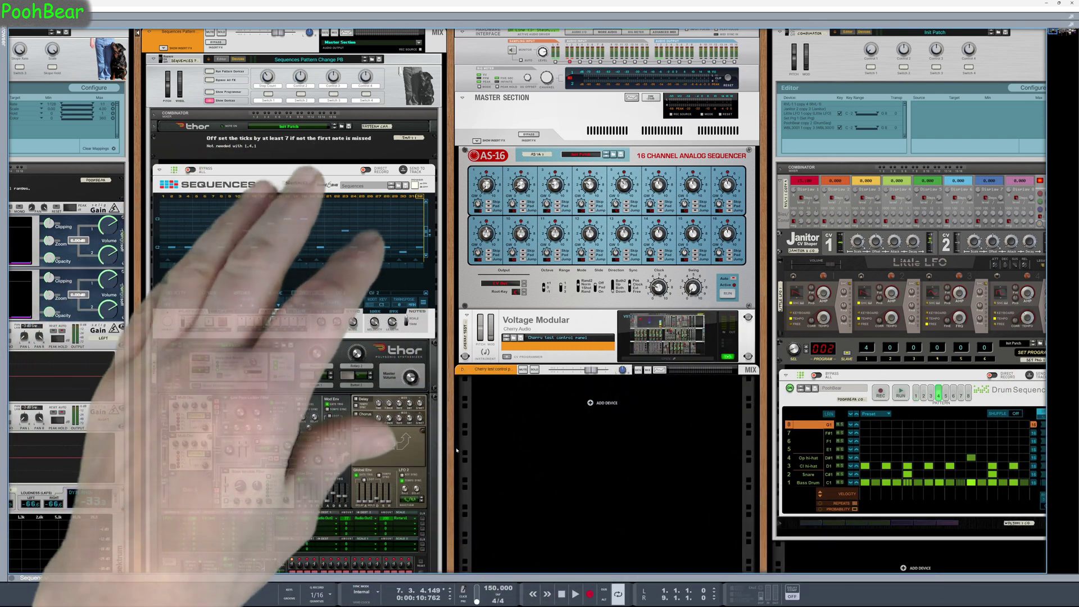
drag(450, 448, 580, 447)
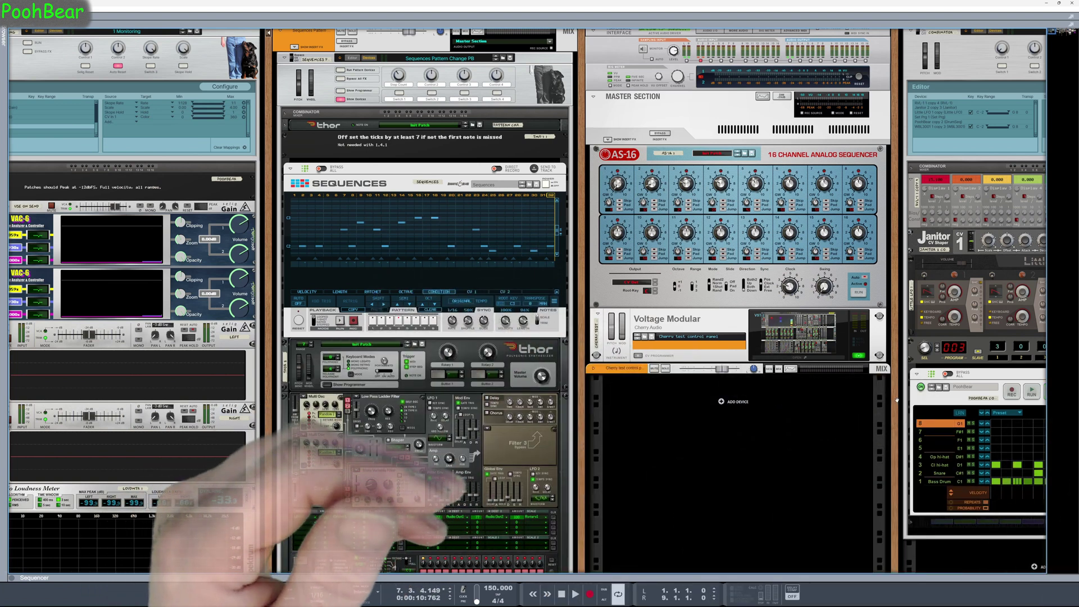
scroll(897, 400, right, 5)
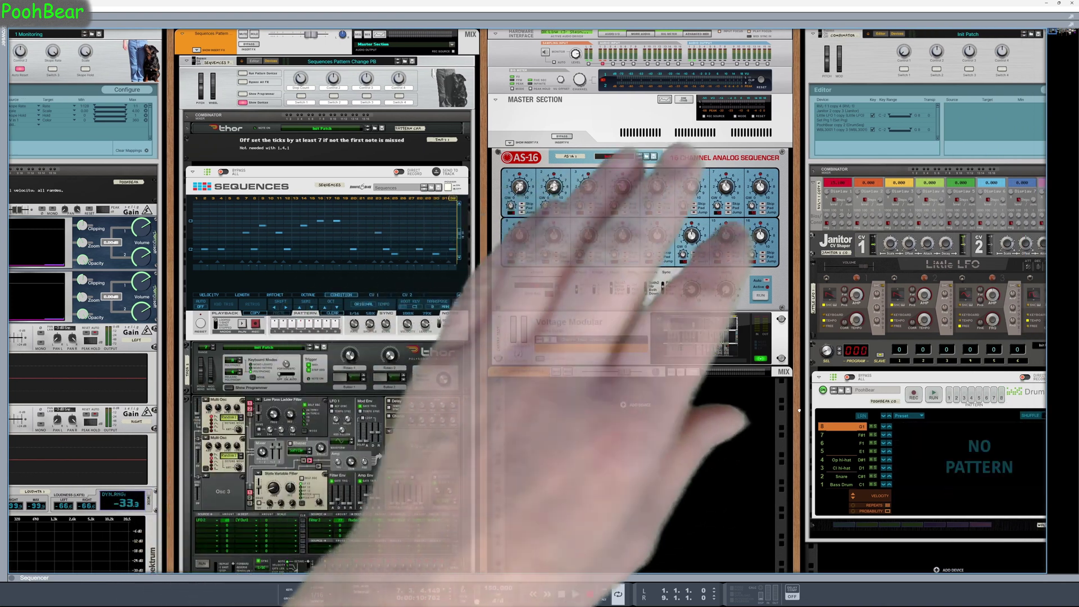
scroll(799, 410, right, 10)
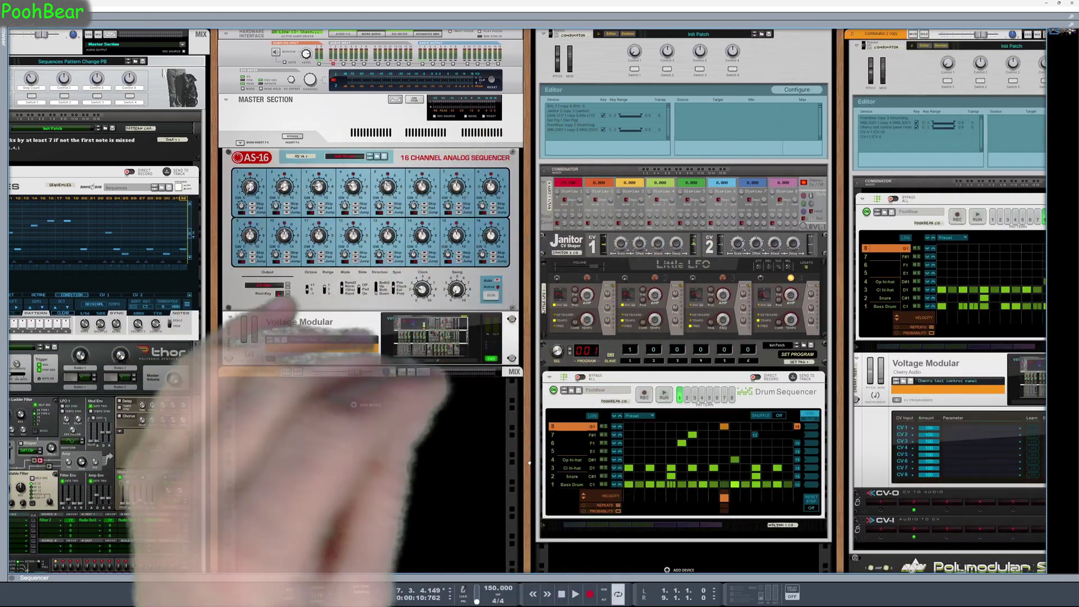
scroll(528, 317, right, 2)
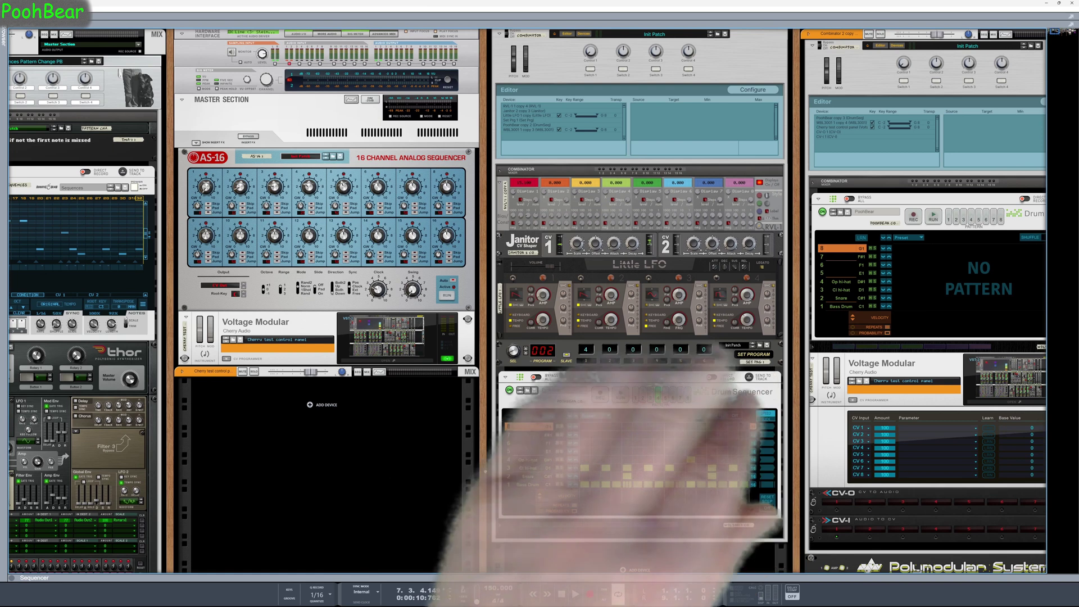
scroll(527, 314, right, 11)
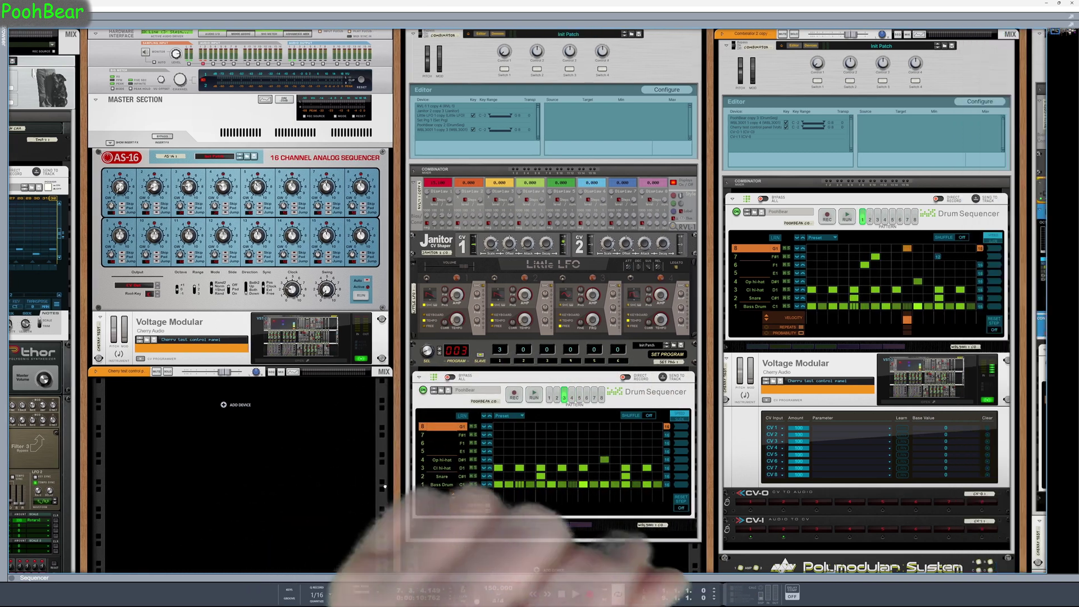
scroll(528, 314, right, 15)
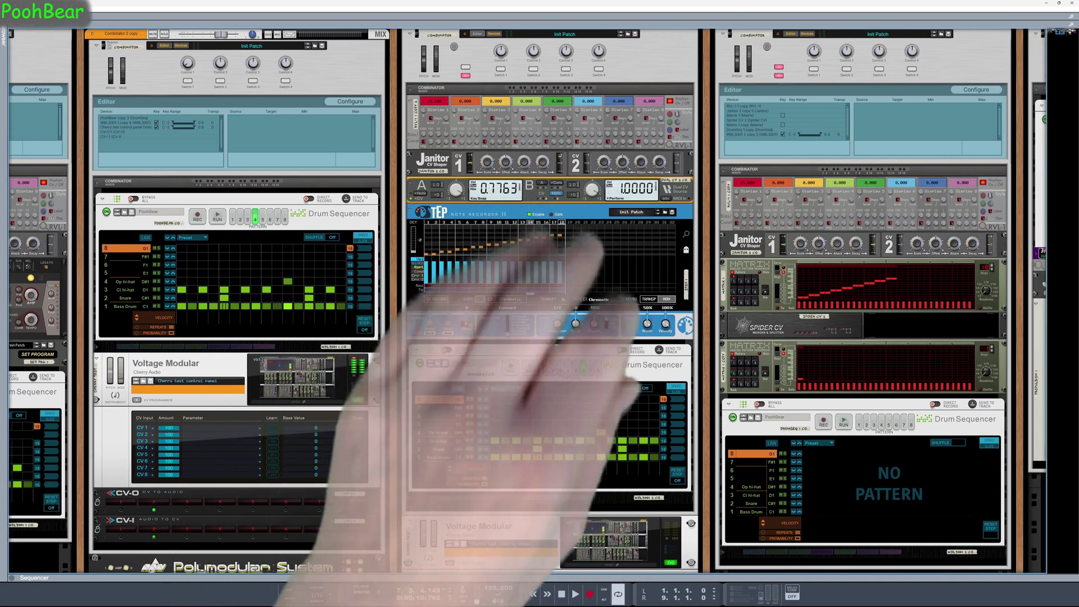
scroll(528, 315, right, 2)
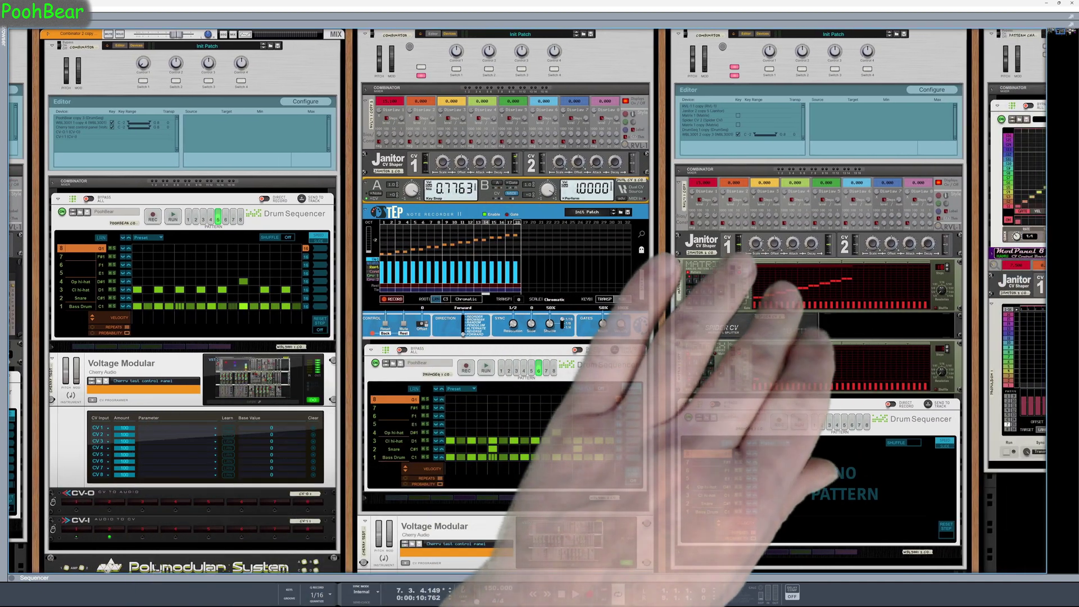
scroll(527, 315, right, 2)
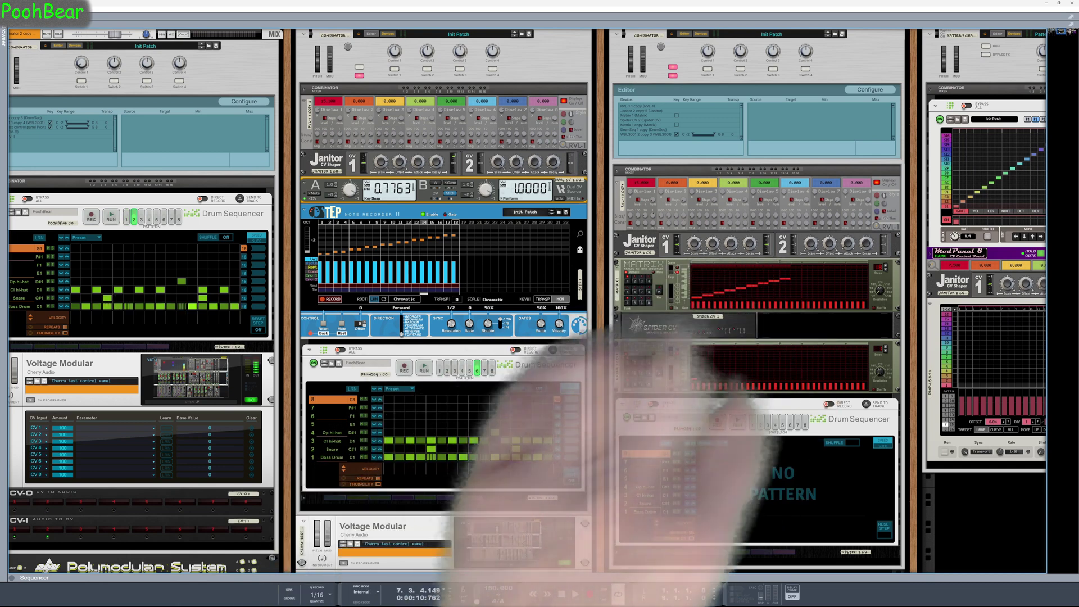
scroll(528, 303, right, 10)
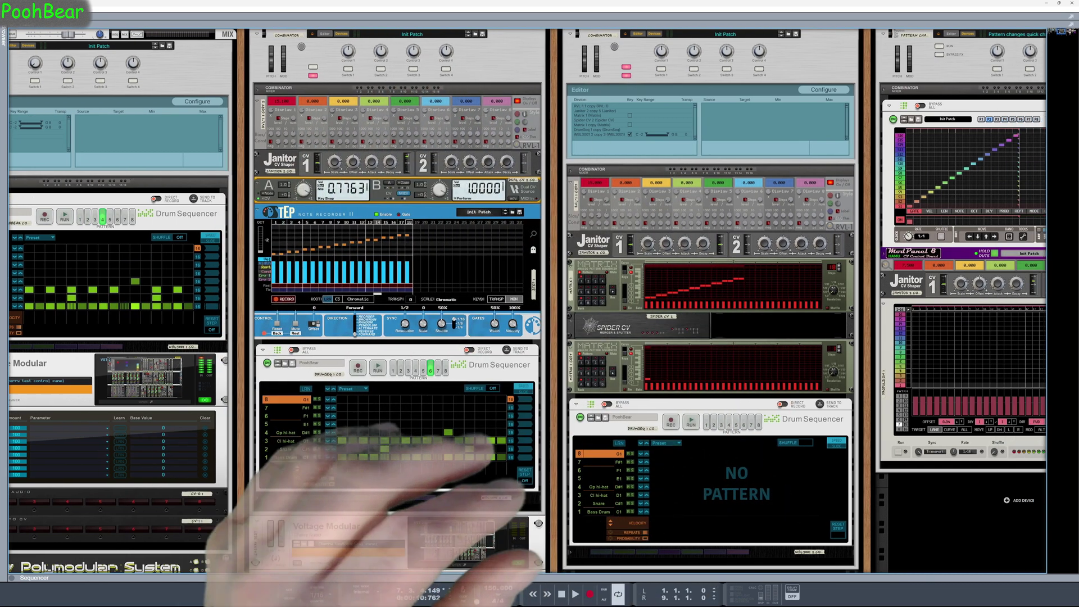
scroll(529, 303, right, 9)
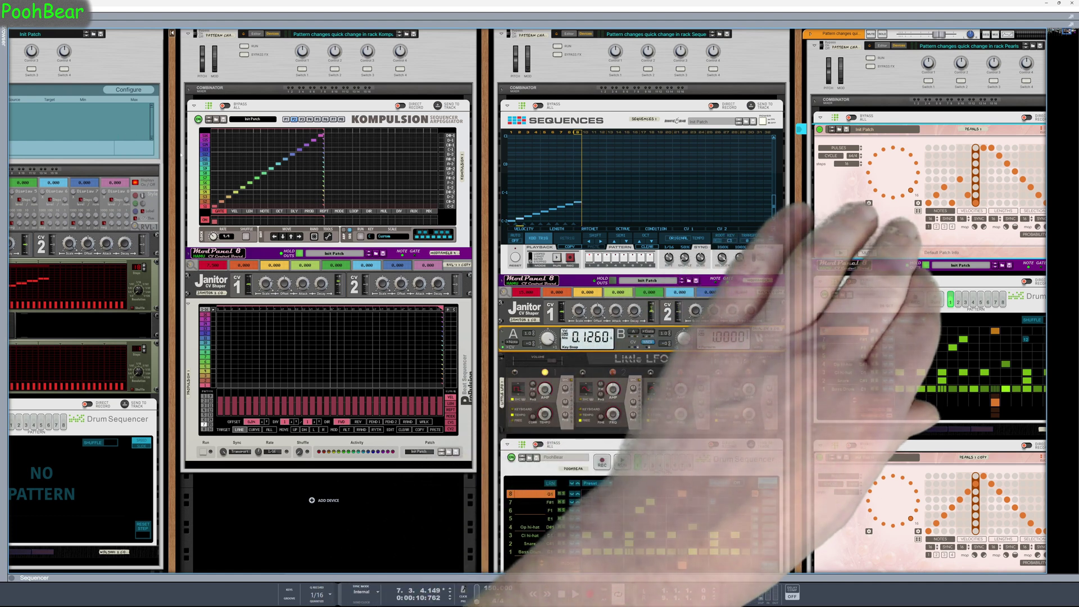
scroll(528, 303, right, 4)
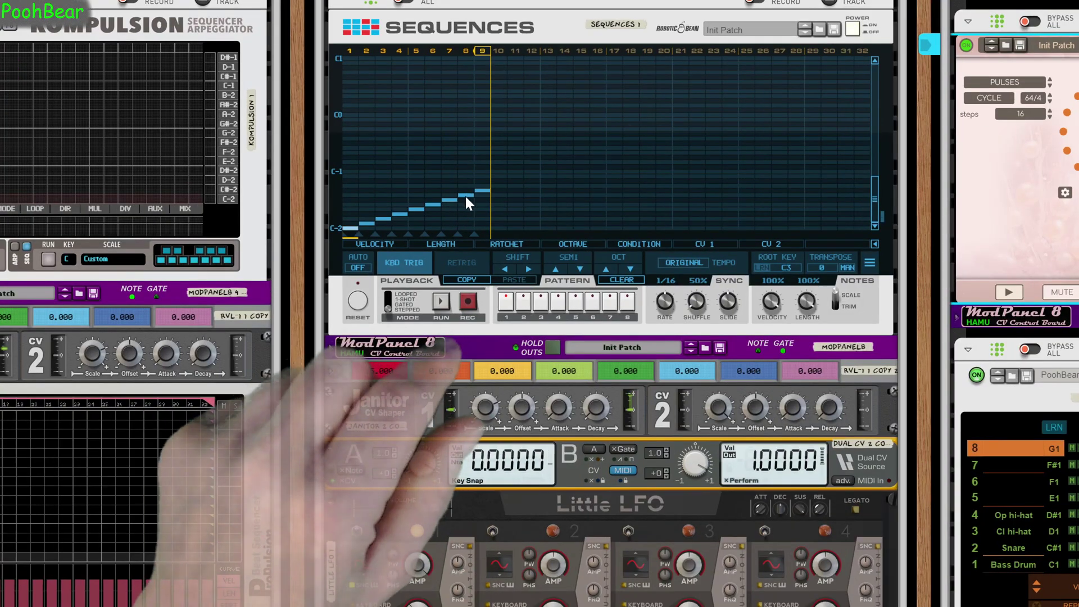
mouse_move(466, 196)
mouse_down()
mouse_move(465, 227)
mouse_move(463, 194)
mouse_up()
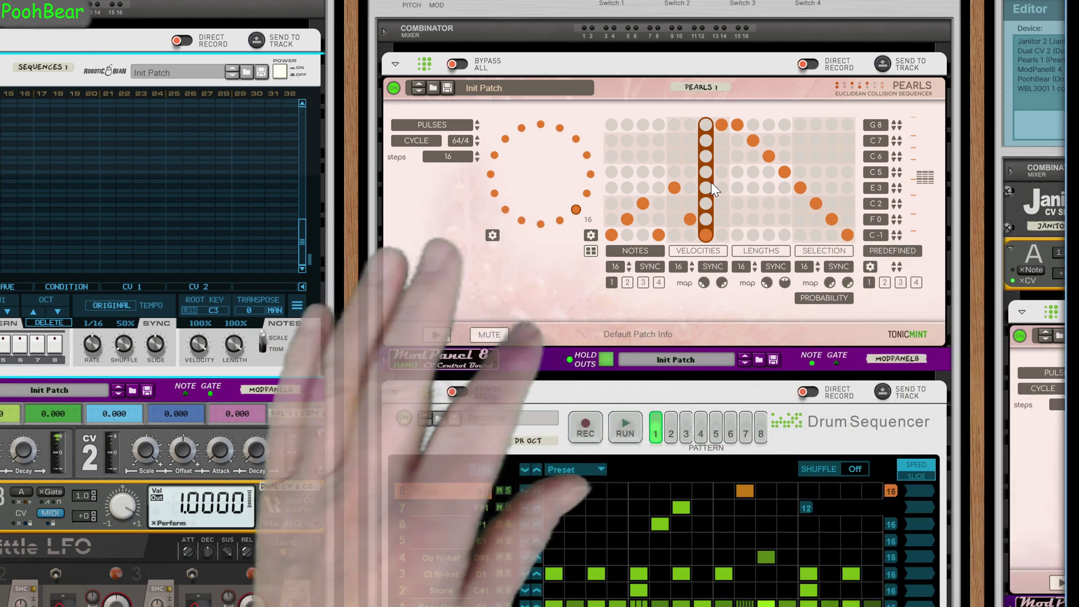
Try notes pattern 3 in the Pearls 1 sequencer and return it to pattern 1.
click(643, 282)
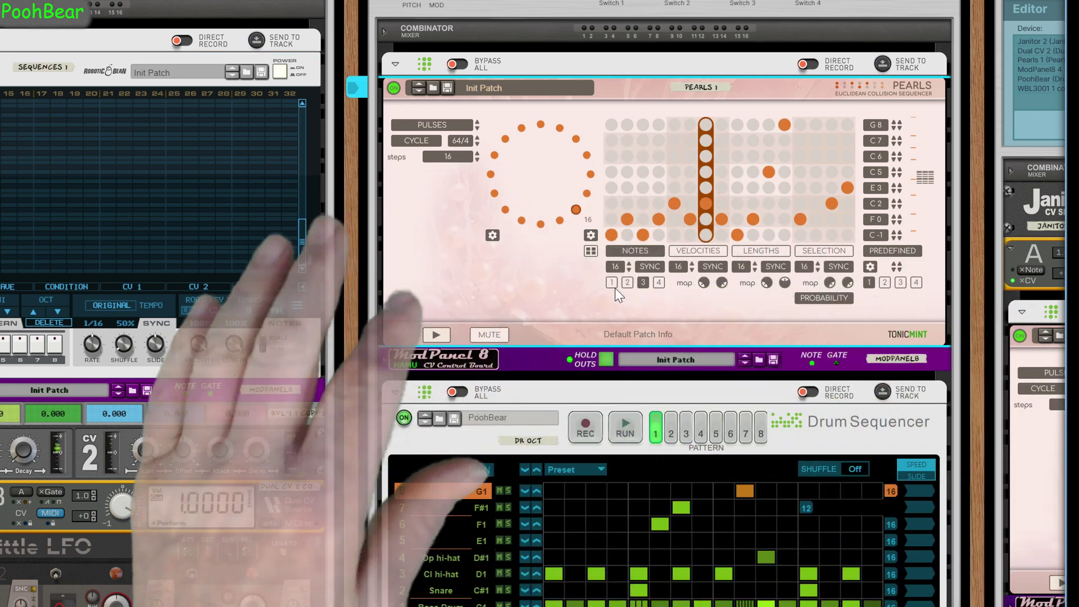
click(613, 286)
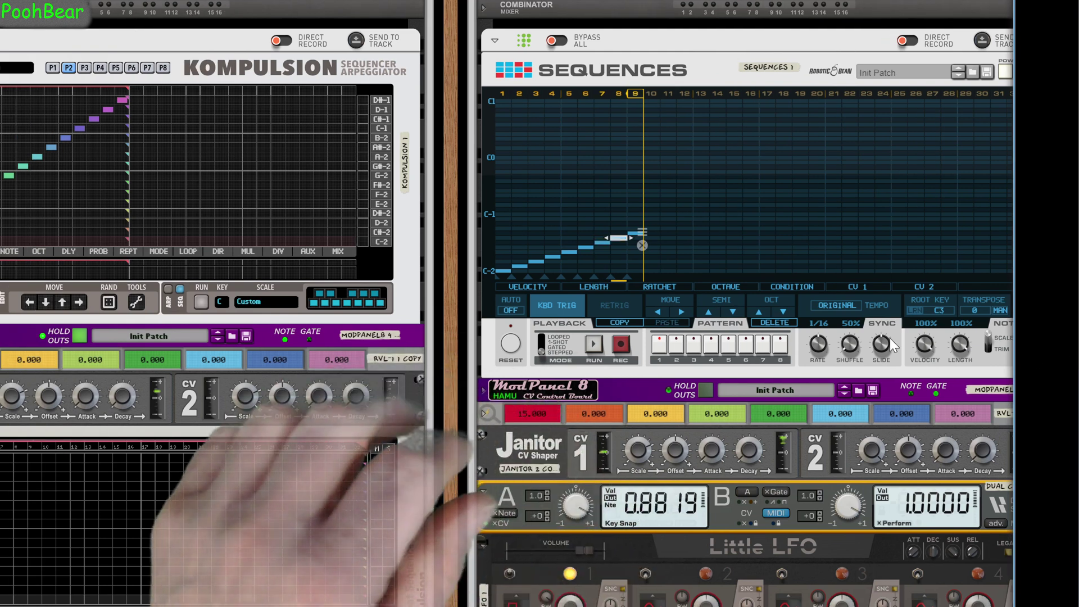
drag(465, 419, 635, 432)
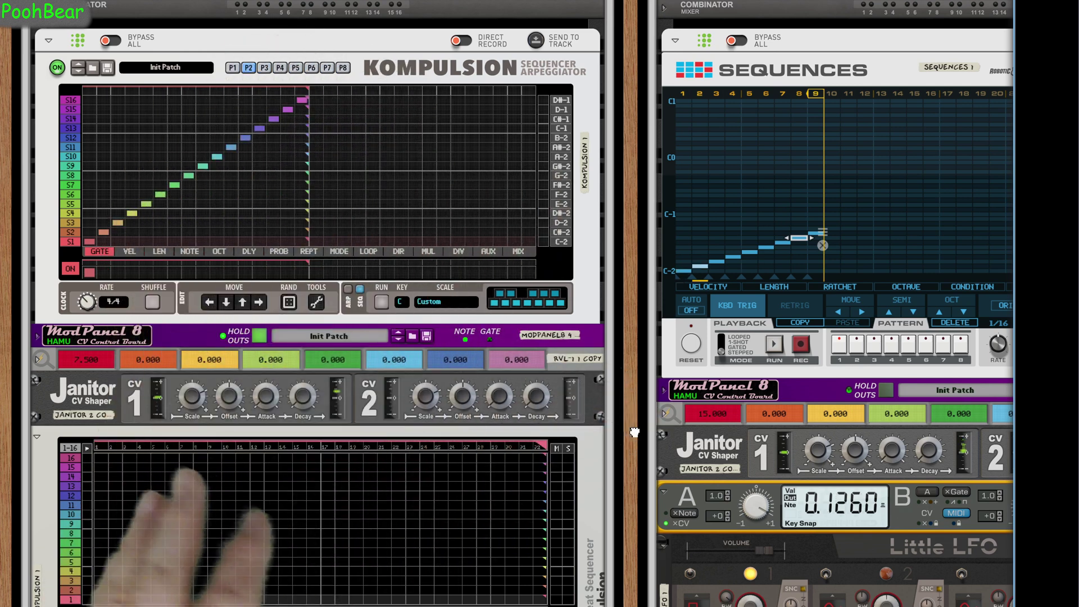
drag(634, 445, 648, 524)
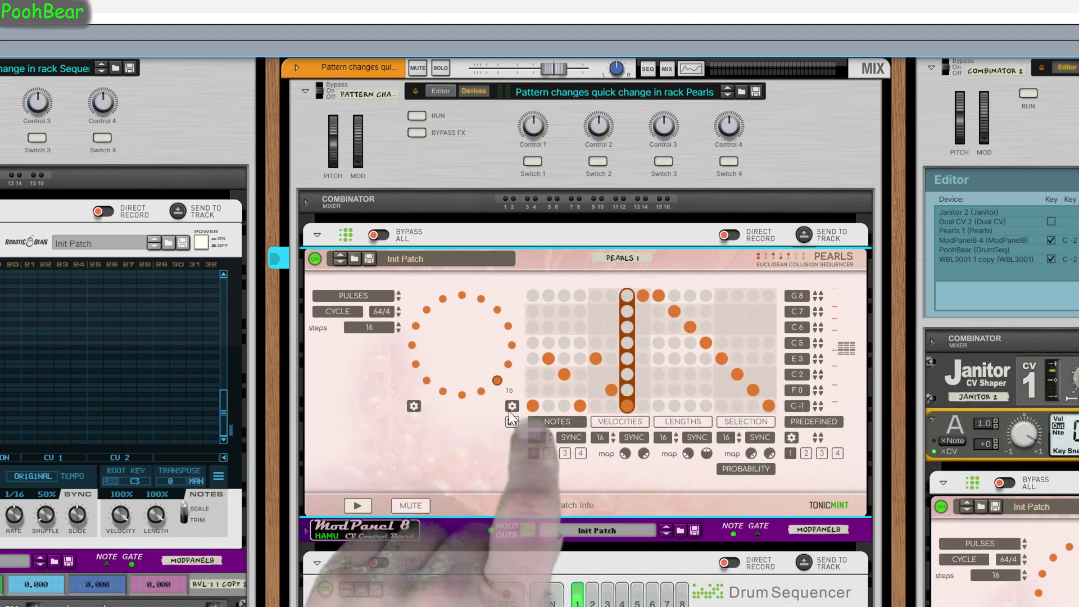
Move the second step to F 0 and the third to E 3 in the Pearls 1 notes grid, and toggle playback.
scroll(537, 407, down, 2)
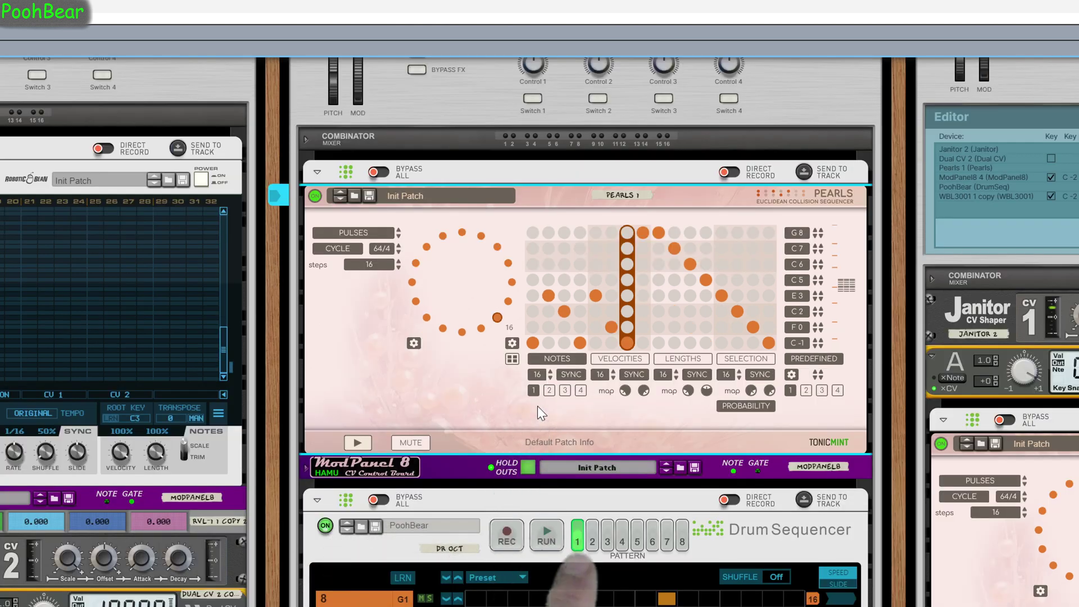
scroll(538, 406, down, 2)
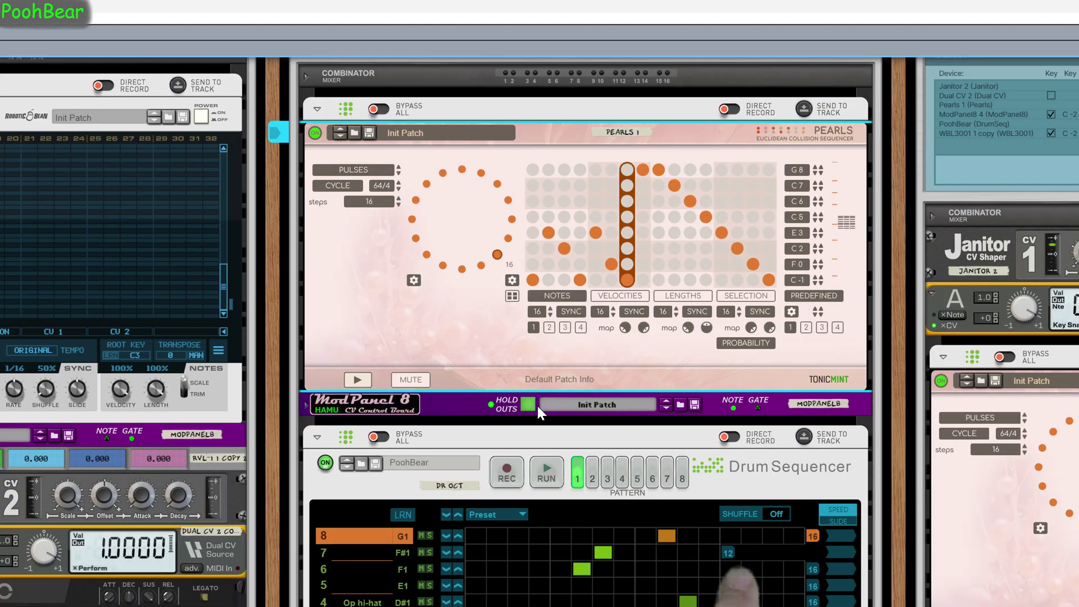
click(548, 232)
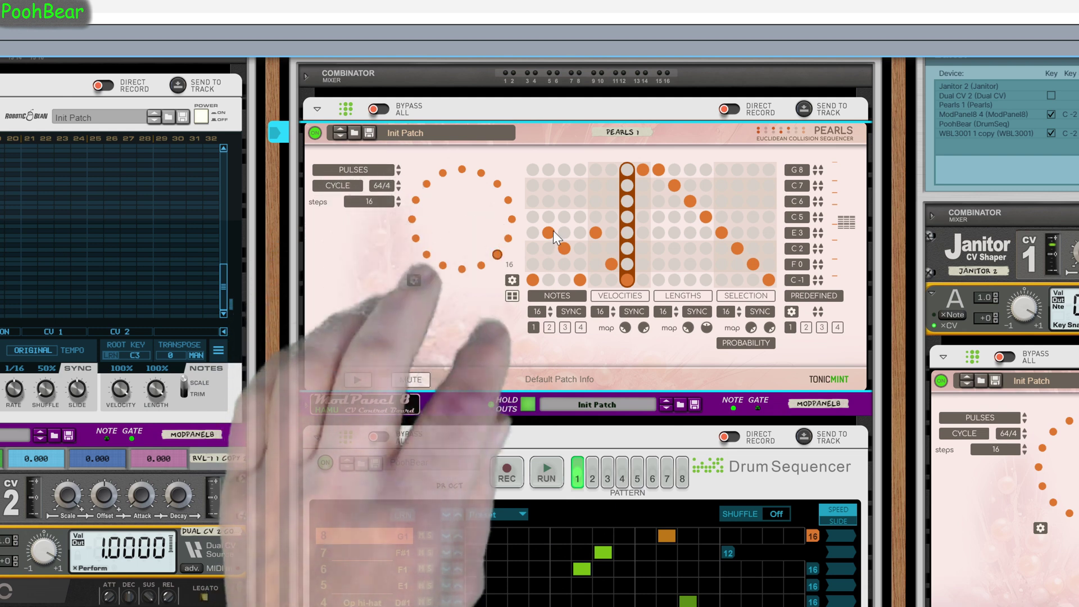
click(548, 279)
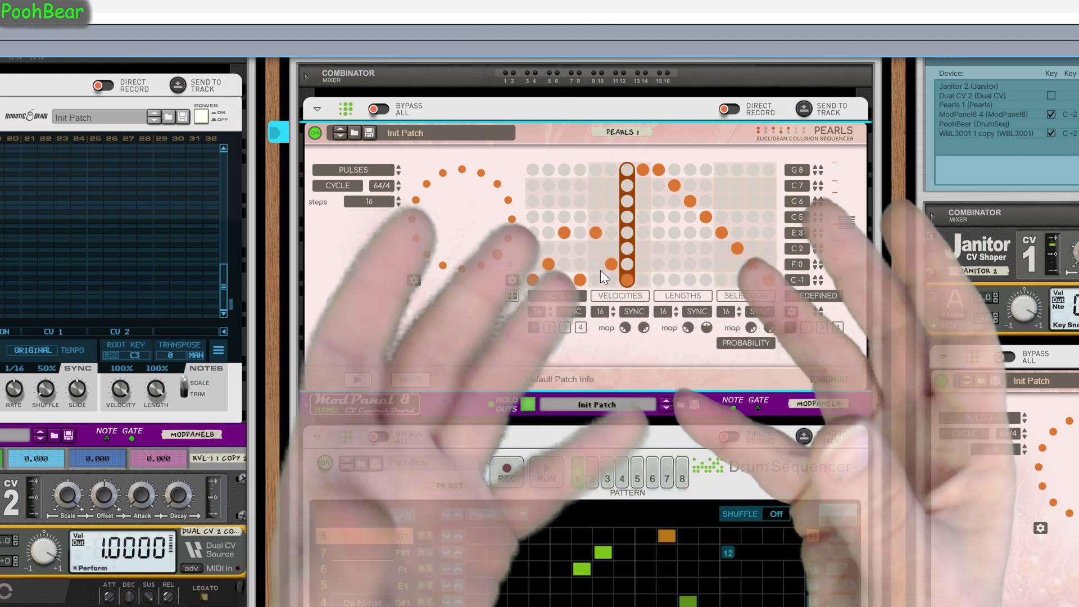
key(space)
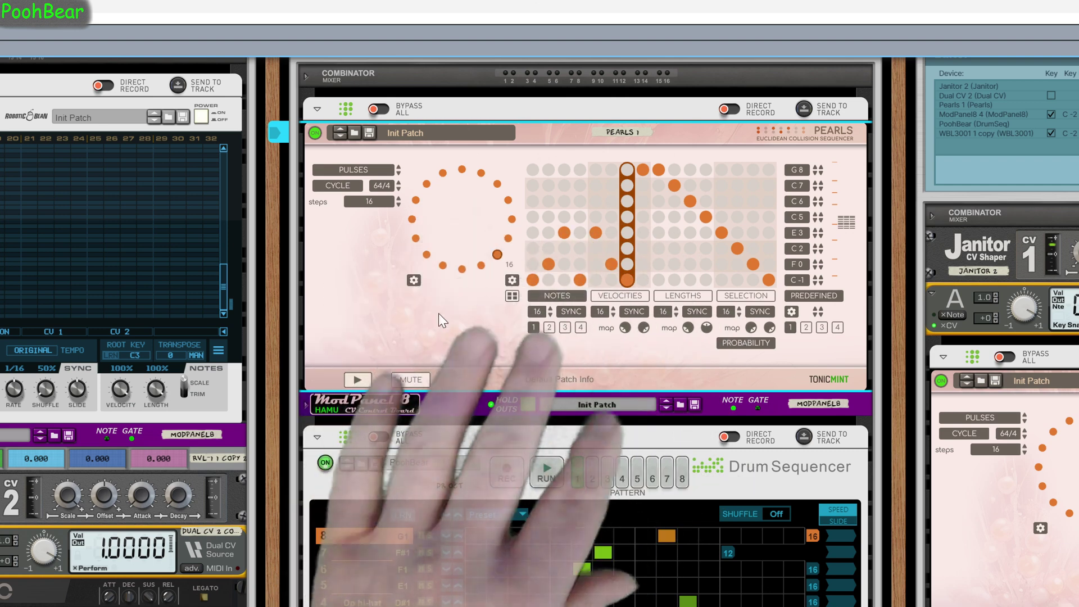
Set the Pearls 1 notes length to 27 and its number of steps to 32, after trying 19 and 9 steps.
drag(270, 315, 381, 386)
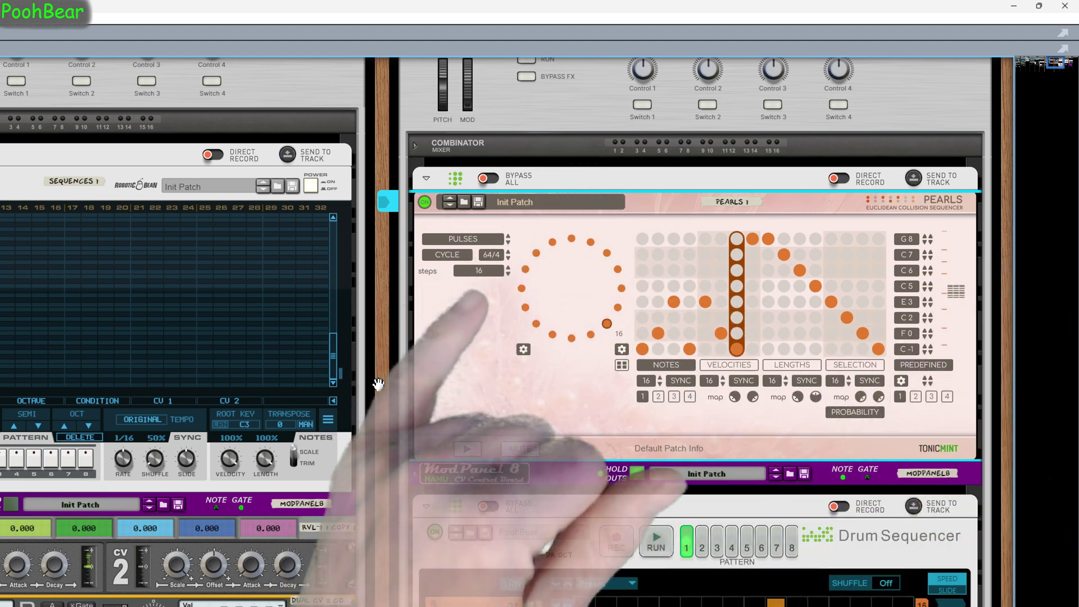
scroll(483, 271, up, 3)
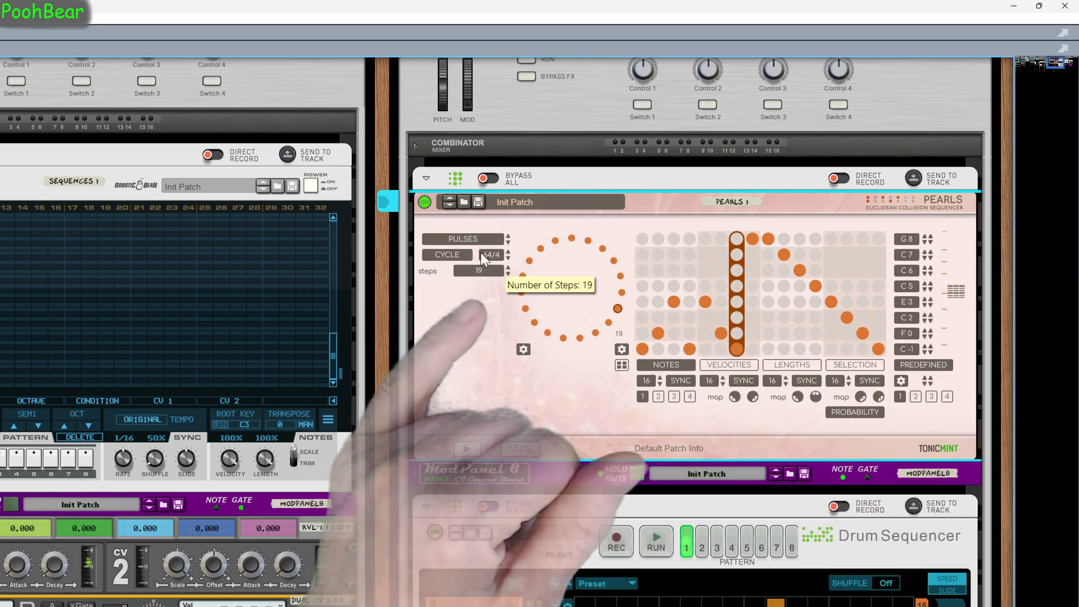
scroll(646, 381, up, 11)
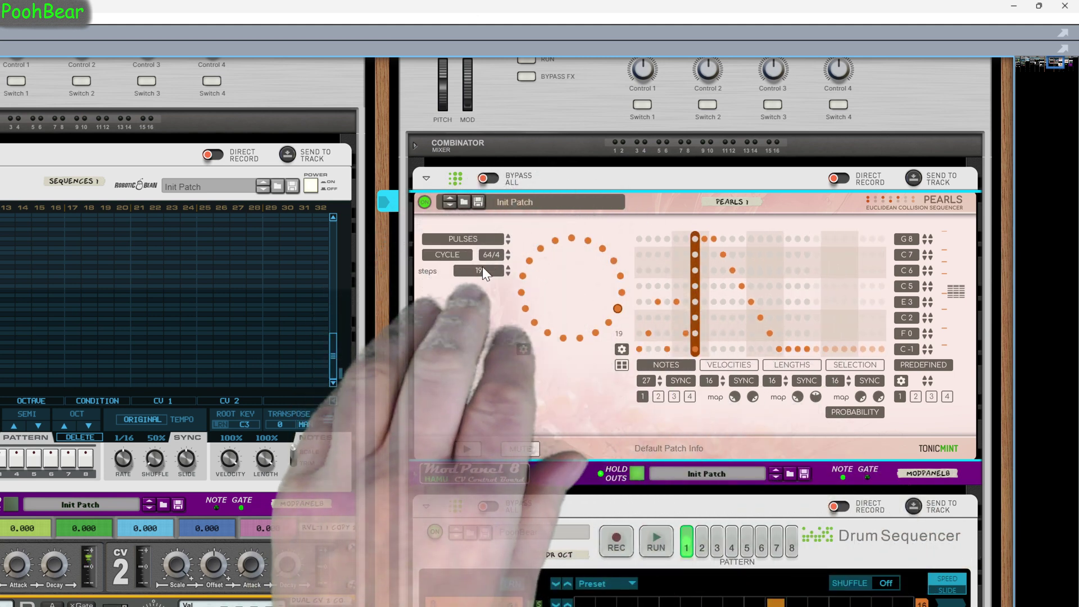
scroll(483, 268, down, 10)
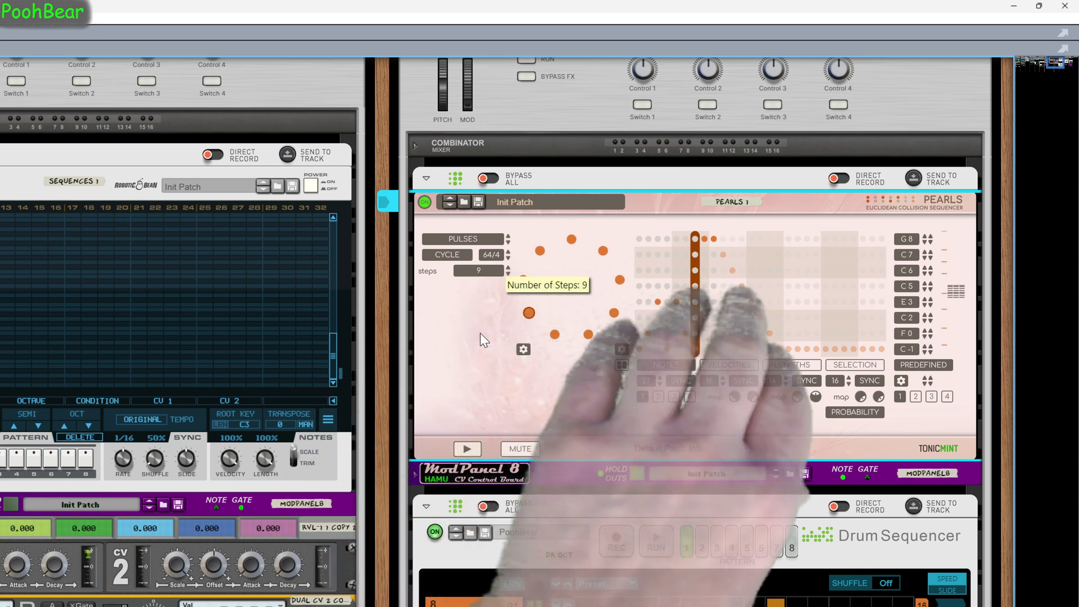
scroll(479, 270, up, 17)
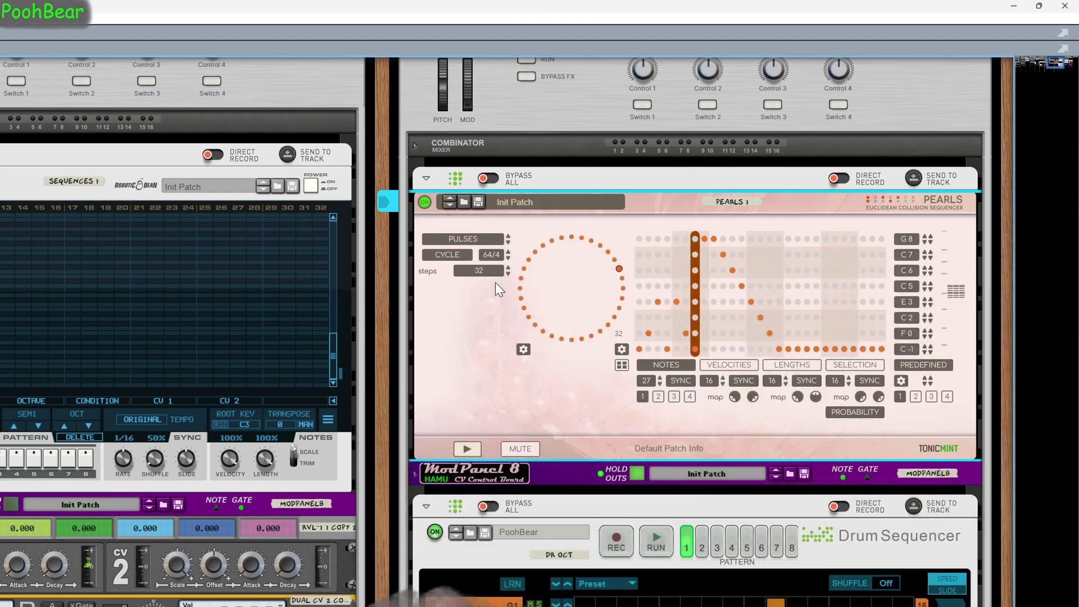
Try a 1/4 rate on the Sequences 1 player and return it to 1/16.
drag(390, 366, 772, 386)
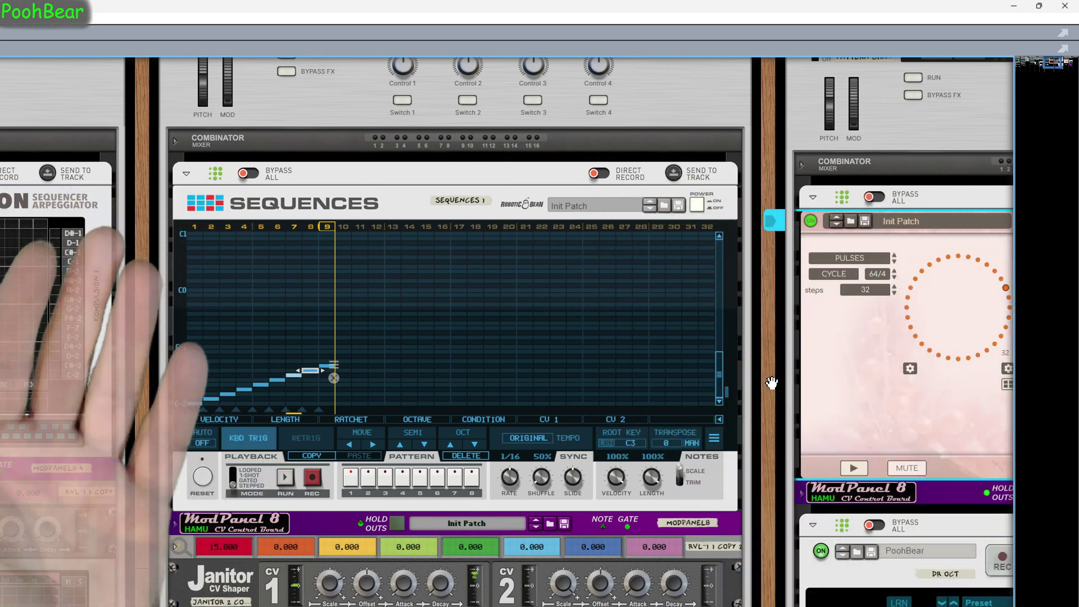
drag(769, 433, 779, 313)
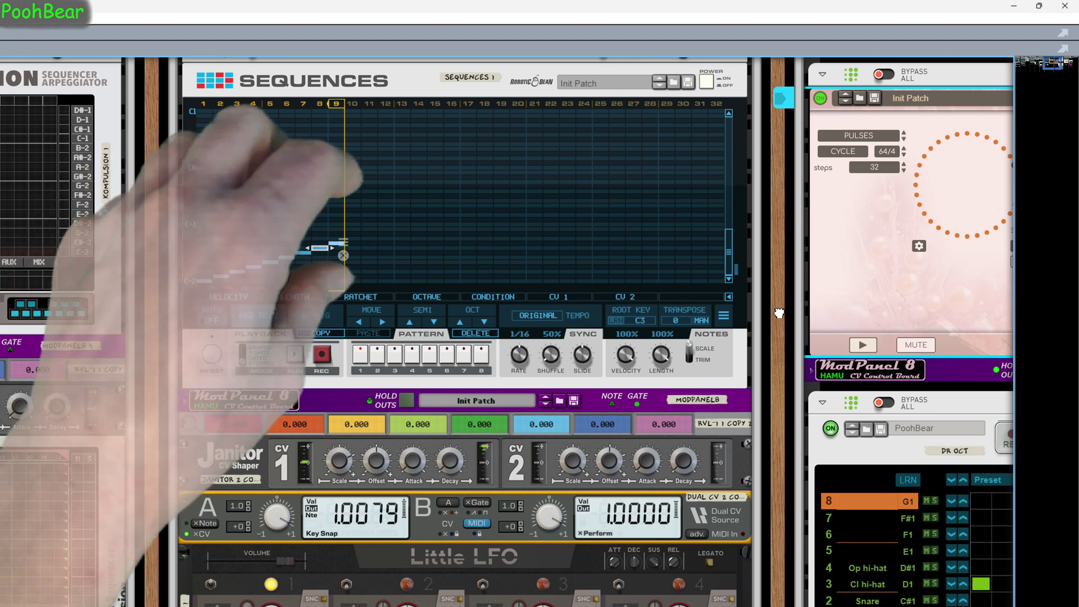
drag(779, 313, 777, 308)
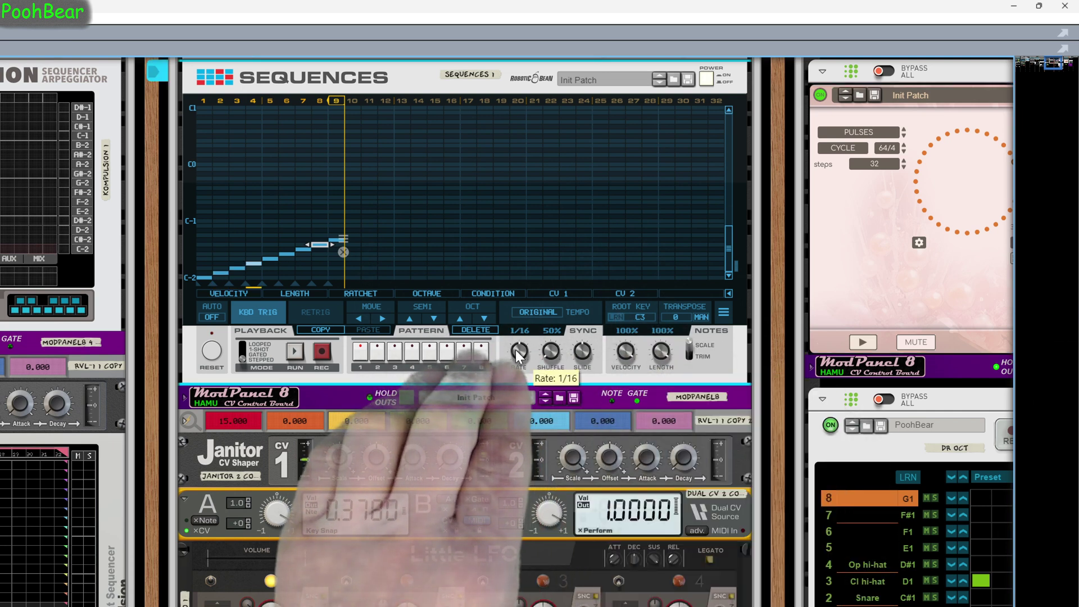
drag(517, 491, 521, 372)
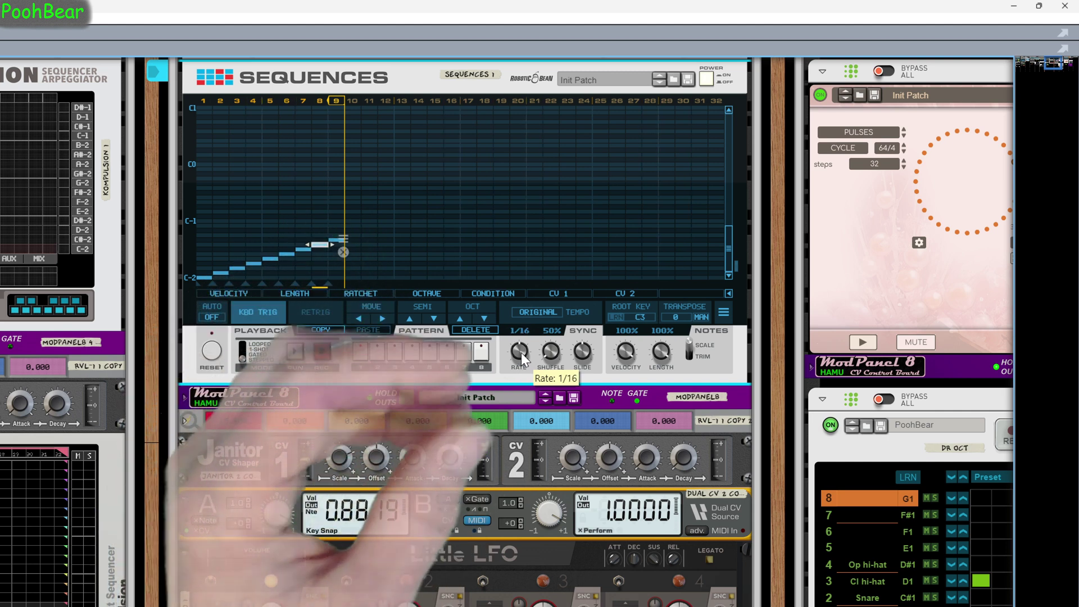
drag(521, 352, 524, 443)
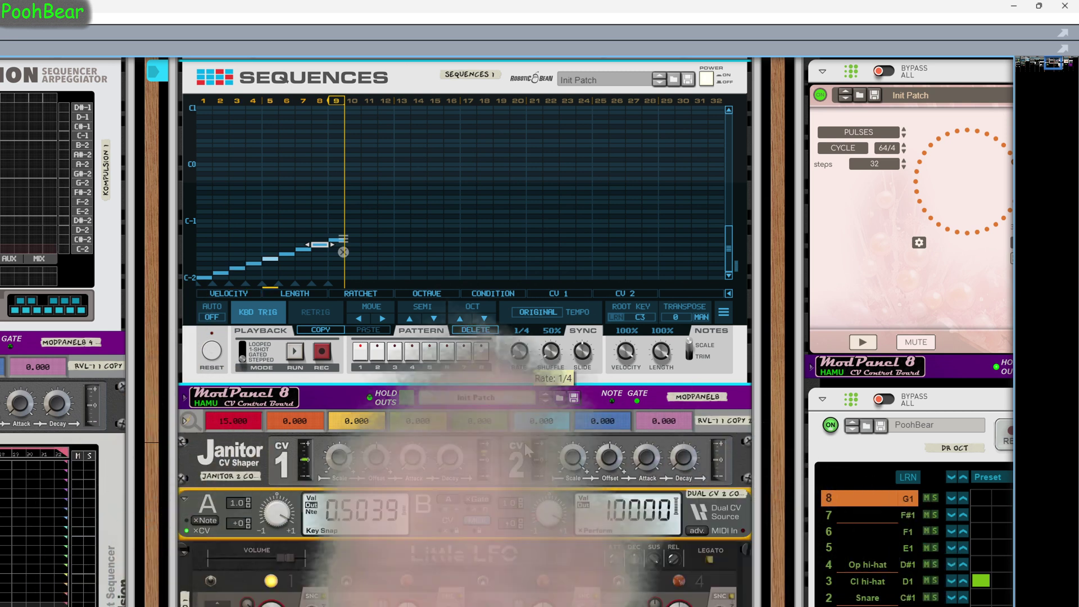
drag(529, 355, 530, 354)
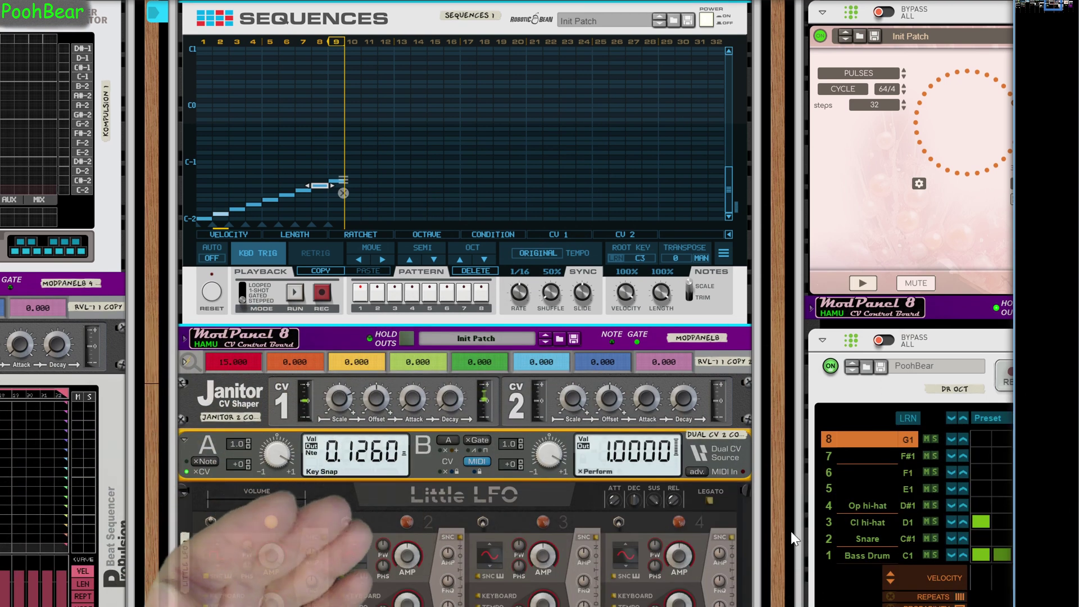
drag(791, 539, 776, 417)
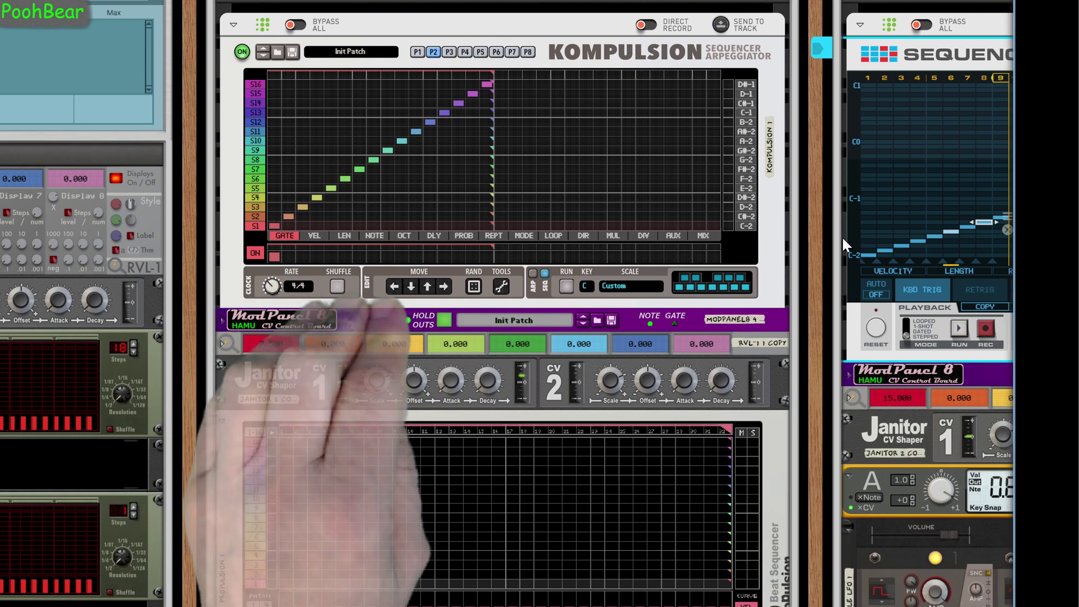
Check the DIV lane of Kompulsion 1 and return to its GATE lane.
click(649, 235)
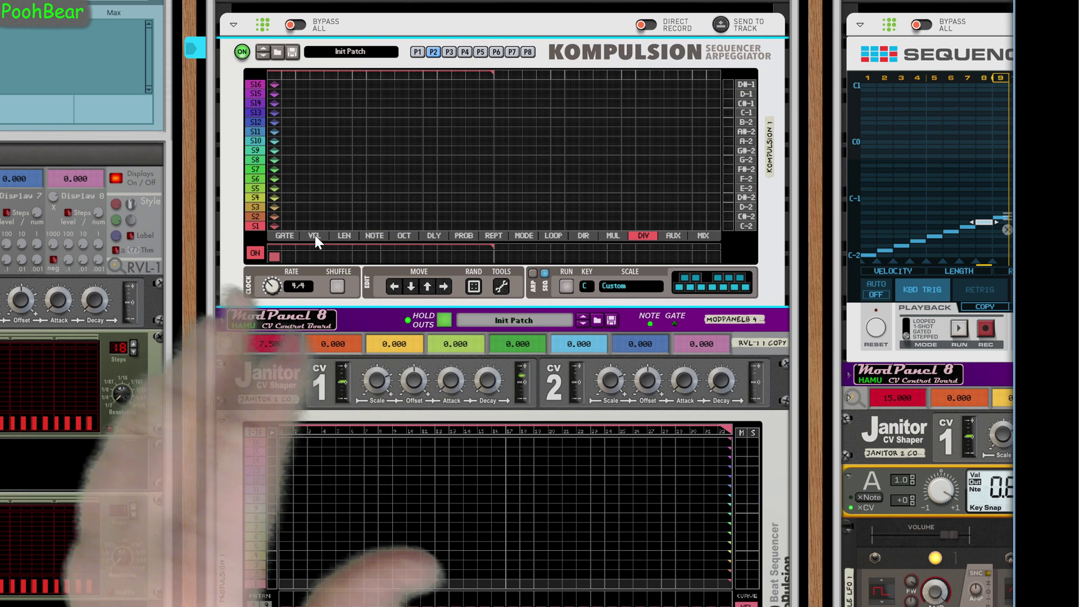
click(294, 235)
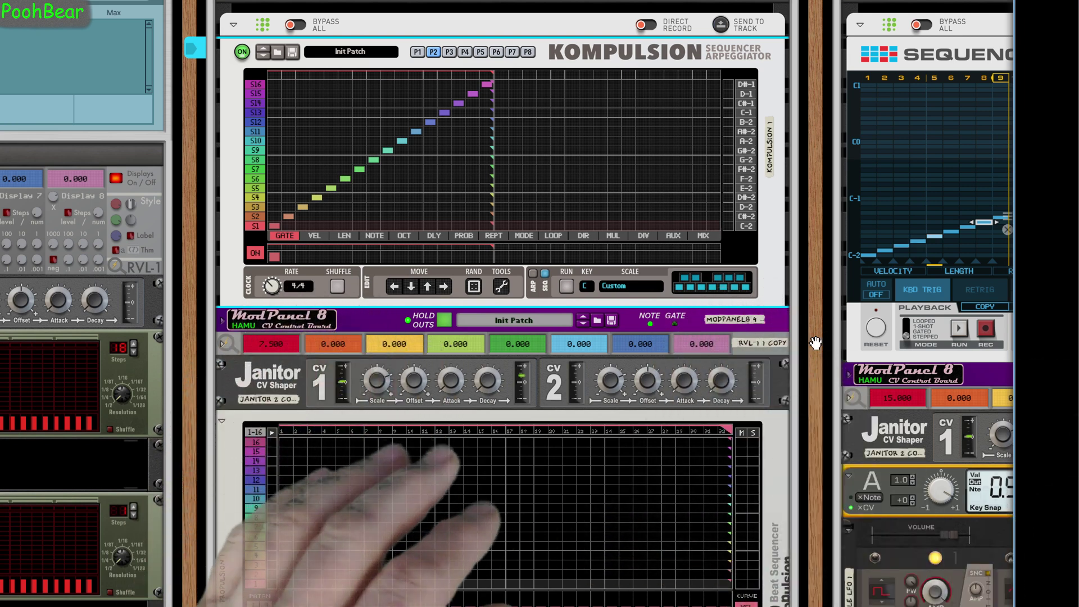
Unfold ModPanel8 4 and RVL-1 1 copy, and inspect their CV cabling to Janitor 2 copy on the rack's rear.
click(222, 319)
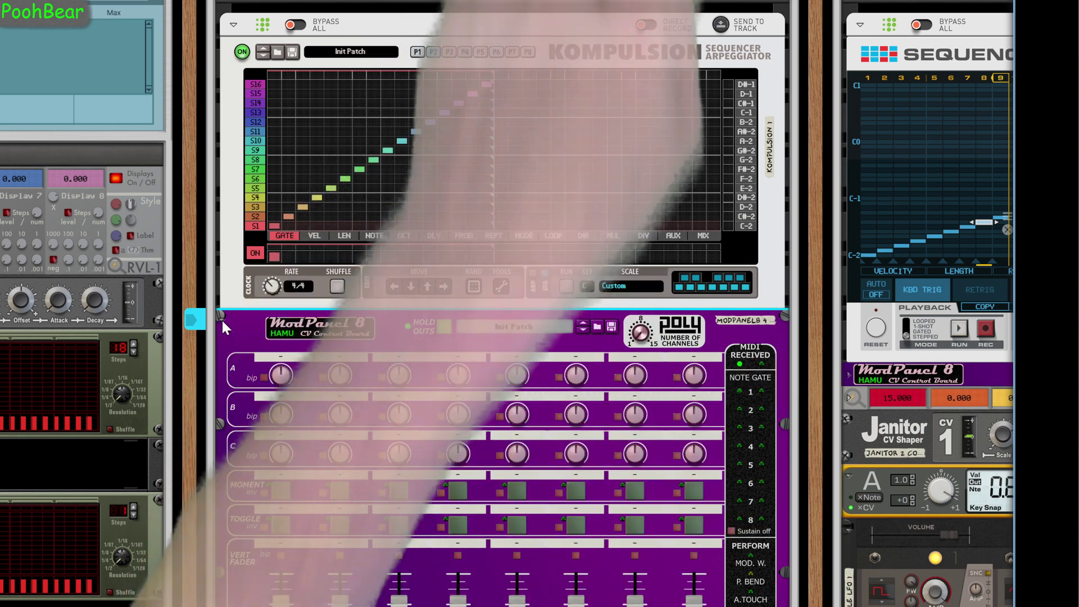
key(Tab)
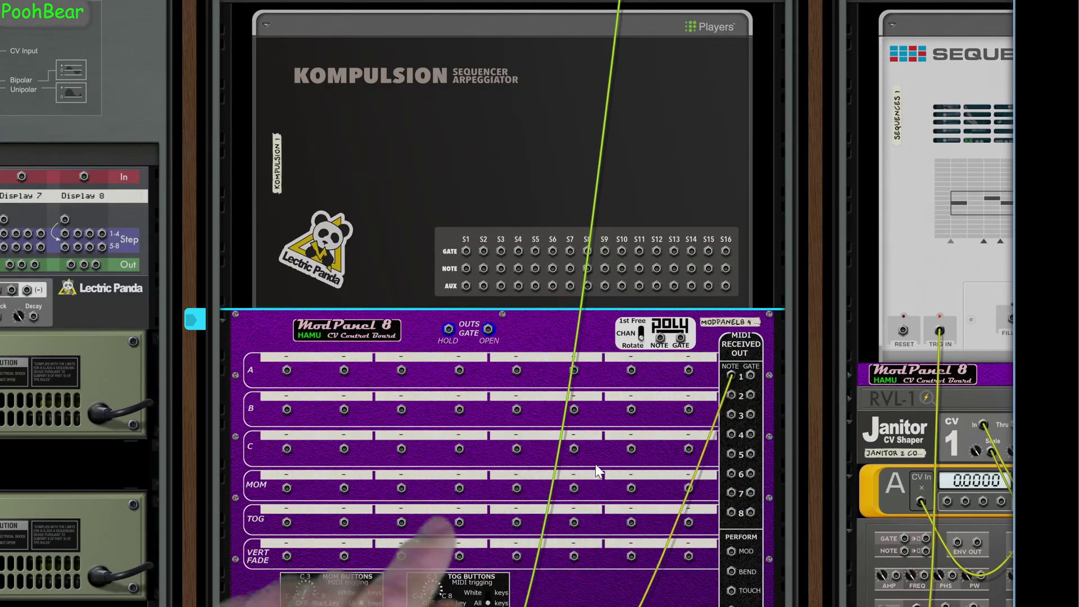
scroll(563, 504, down, 5)
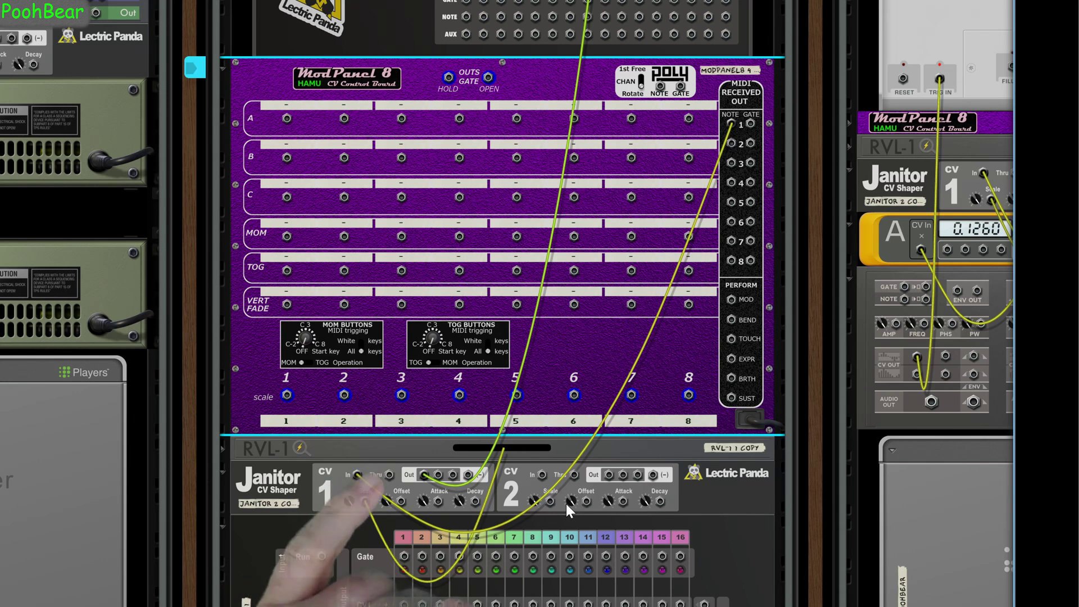
scroll(565, 504, down, 1)
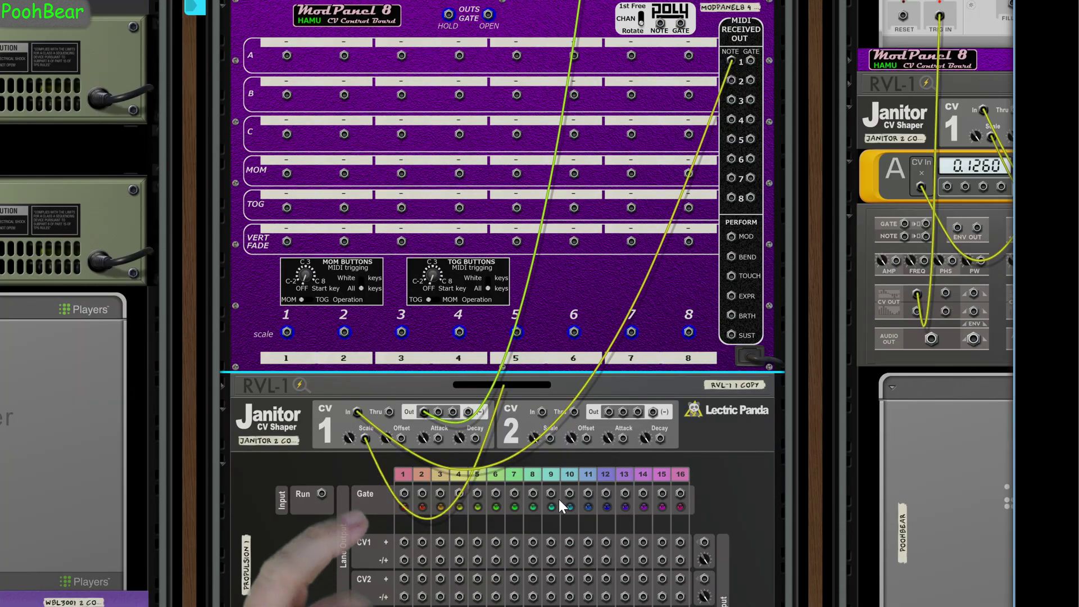
click(222, 384)
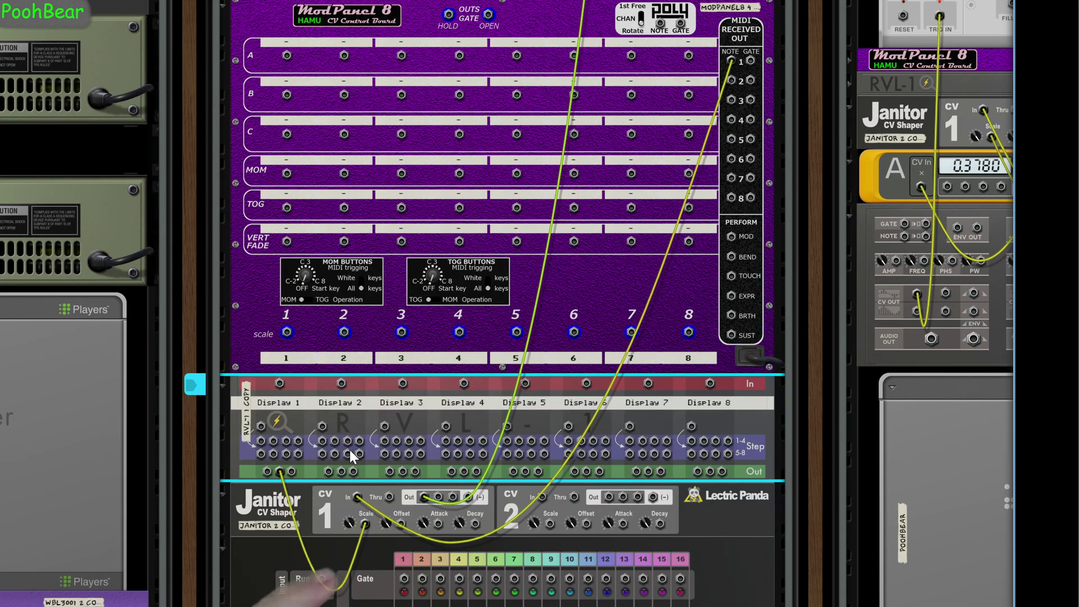
key(Tab)
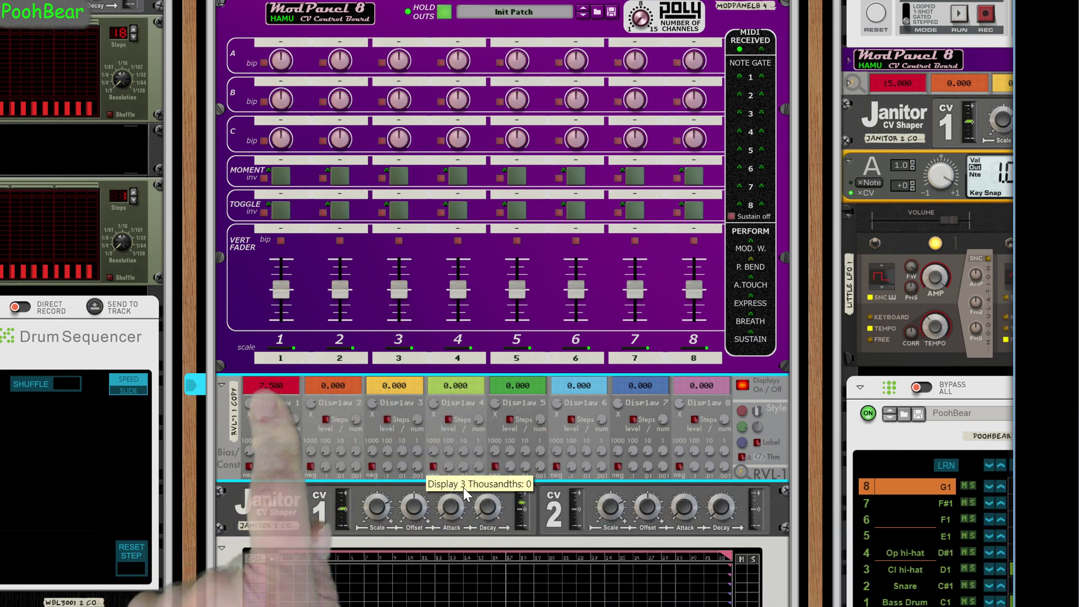
Examine the chain of devices below Kompulsion 1, from ModPanel8 4 through RVL-1 and Janitor to Propulsion 1.
scroll(463, 488, up, 5)
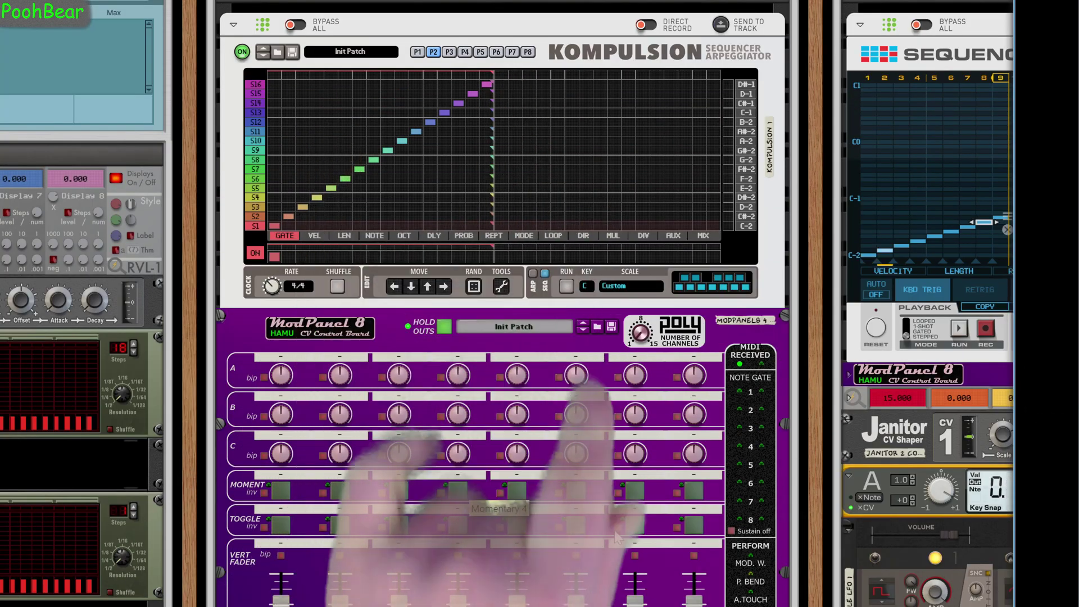
drag(817, 498, 538, 503)
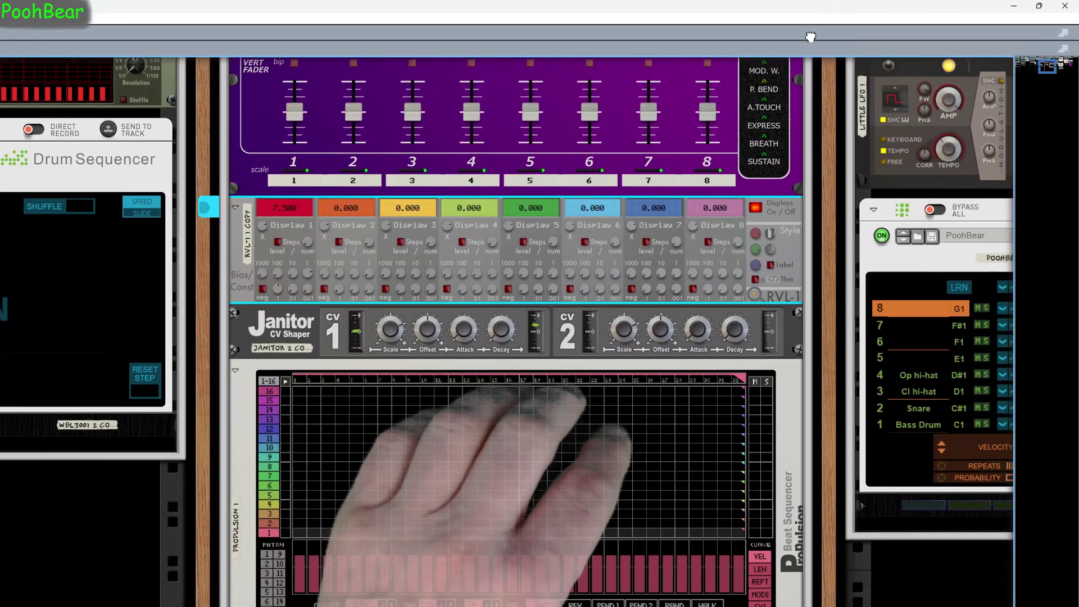
drag(834, 6, 736, 490)
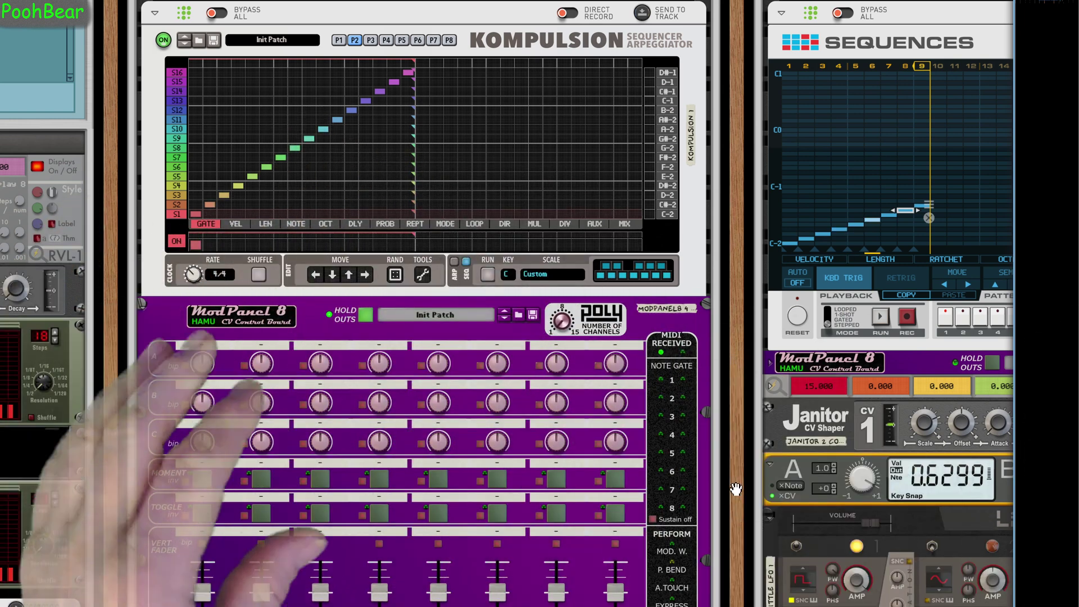
scroll(736, 488, down, 2)
drag(737, 485, 734, 253)
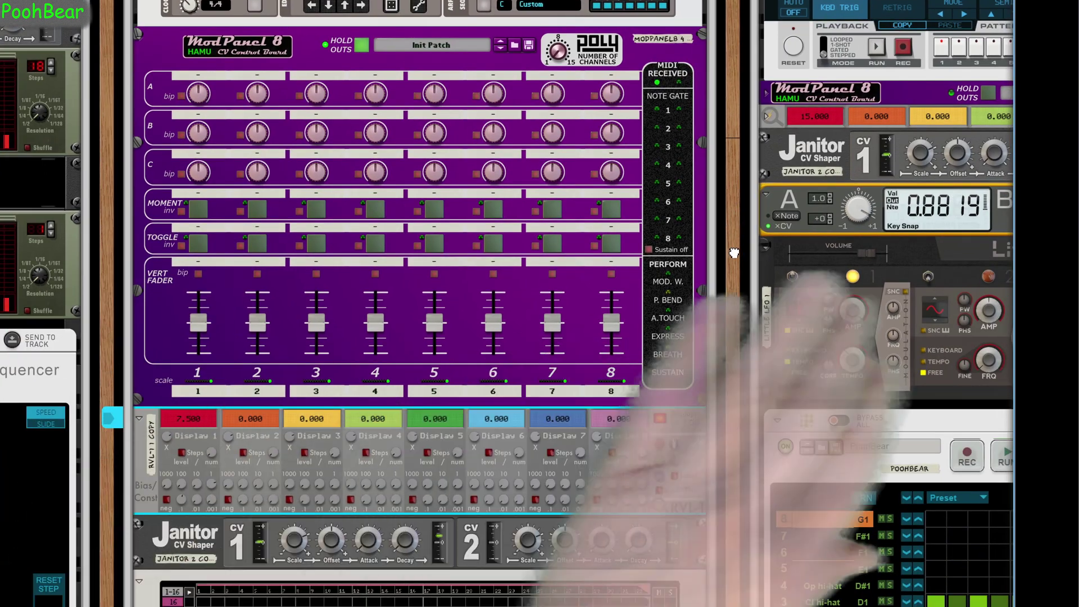
scroll(734, 253, up, 10)
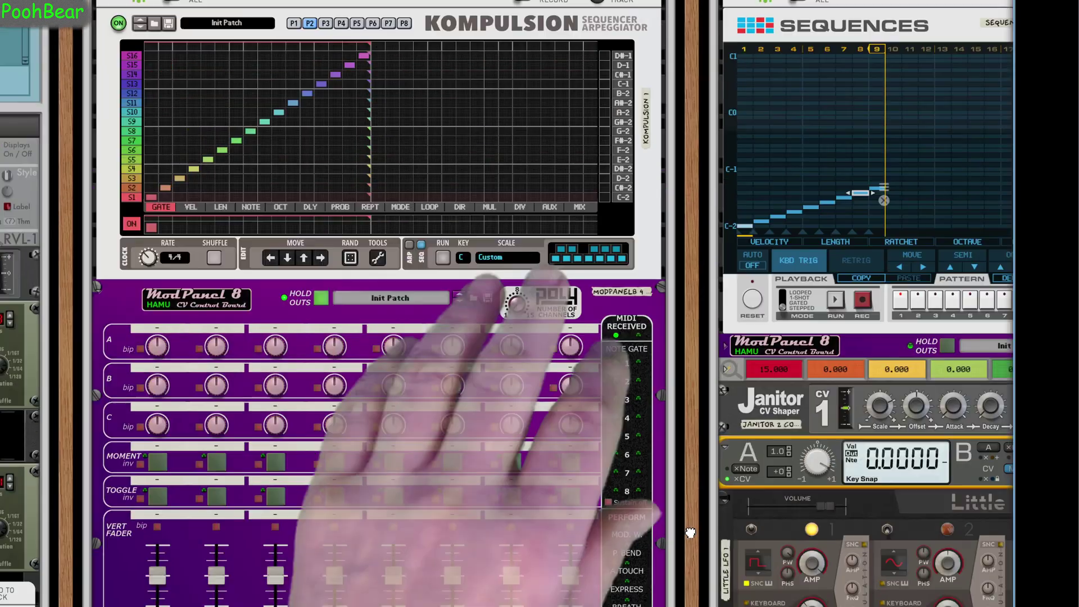
scroll(725, 270, down, 7)
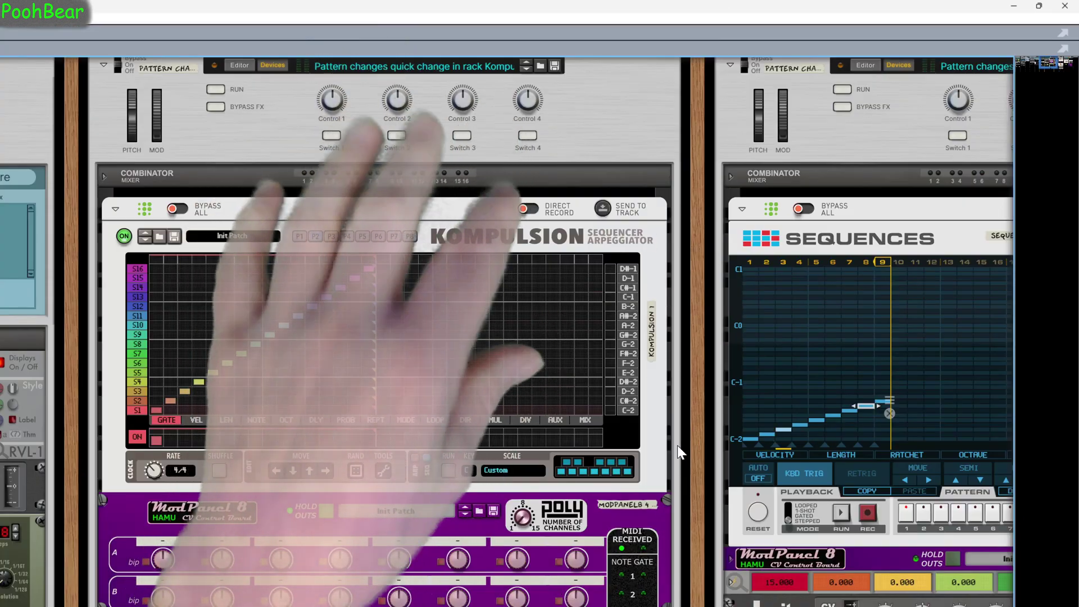
scroll(696, 507, down, 10)
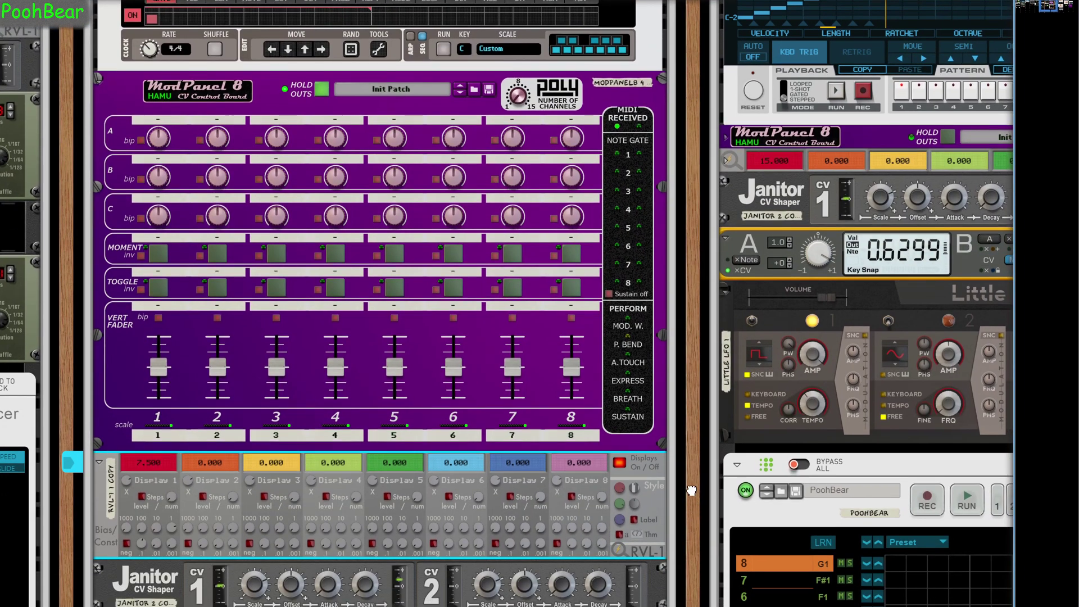
drag(695, 528, 668, 313)
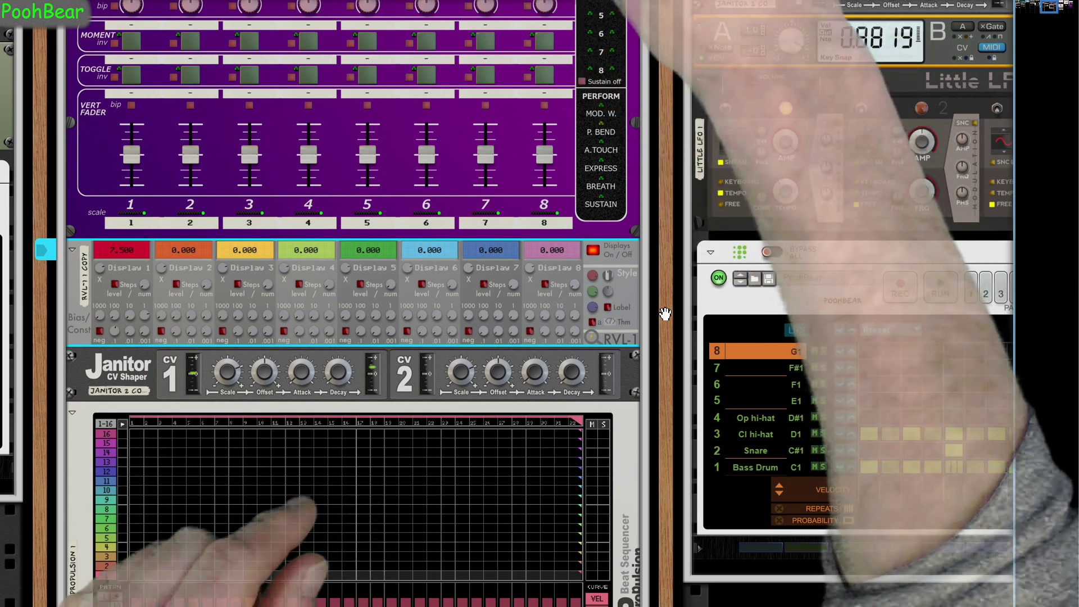
Trace the Janitor output cable on the rack's rear up to the Combinator that holds Kompulsion 1.
key(Tab)
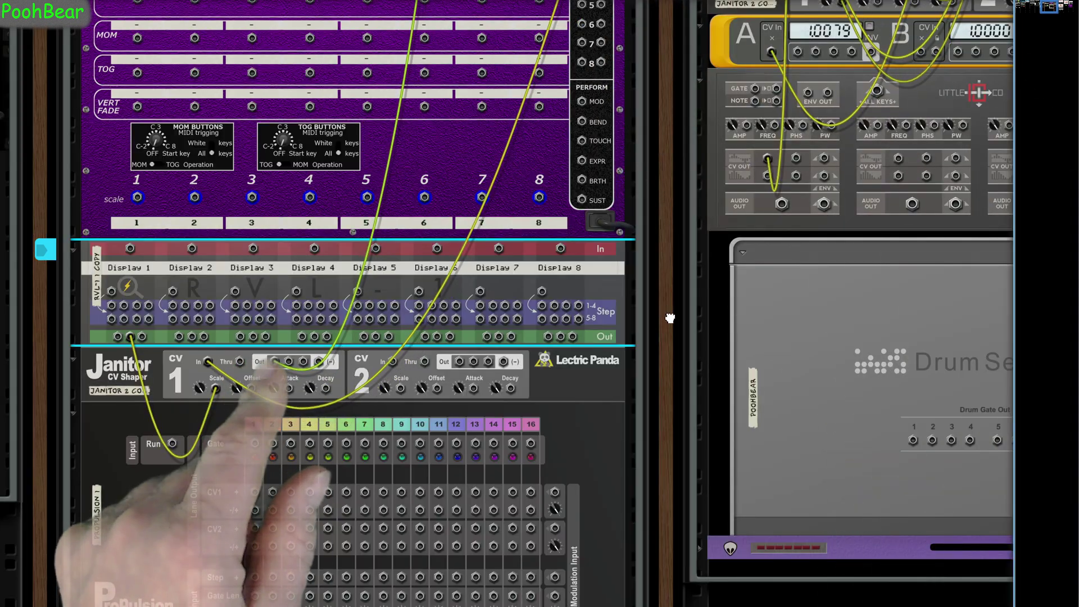
scroll(669, 318, up, 10)
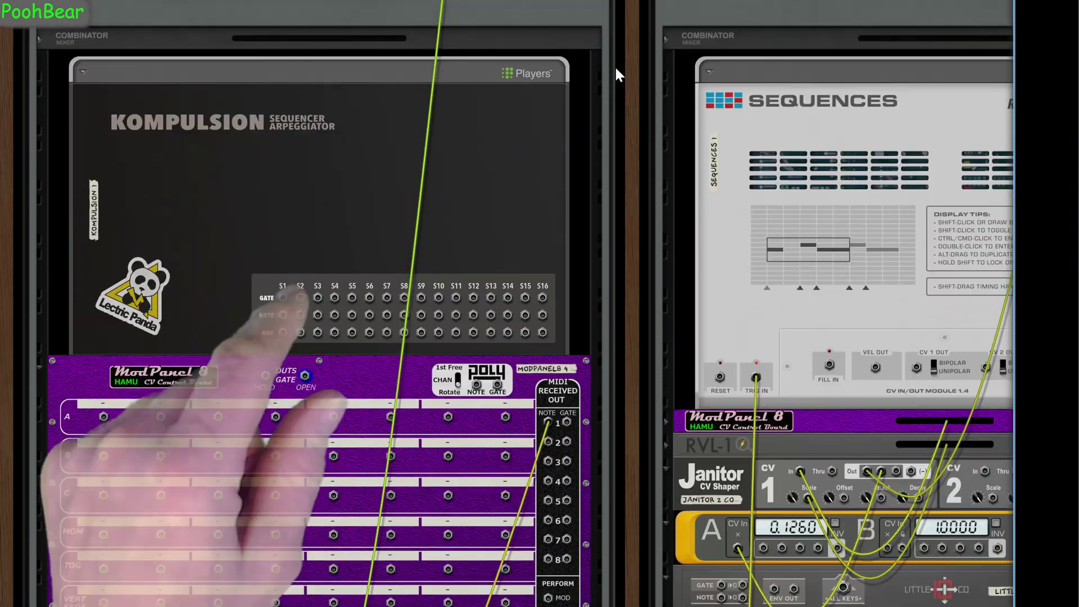
scroll(615, 73, up, 3)
scroll(213, 103, left, 3)
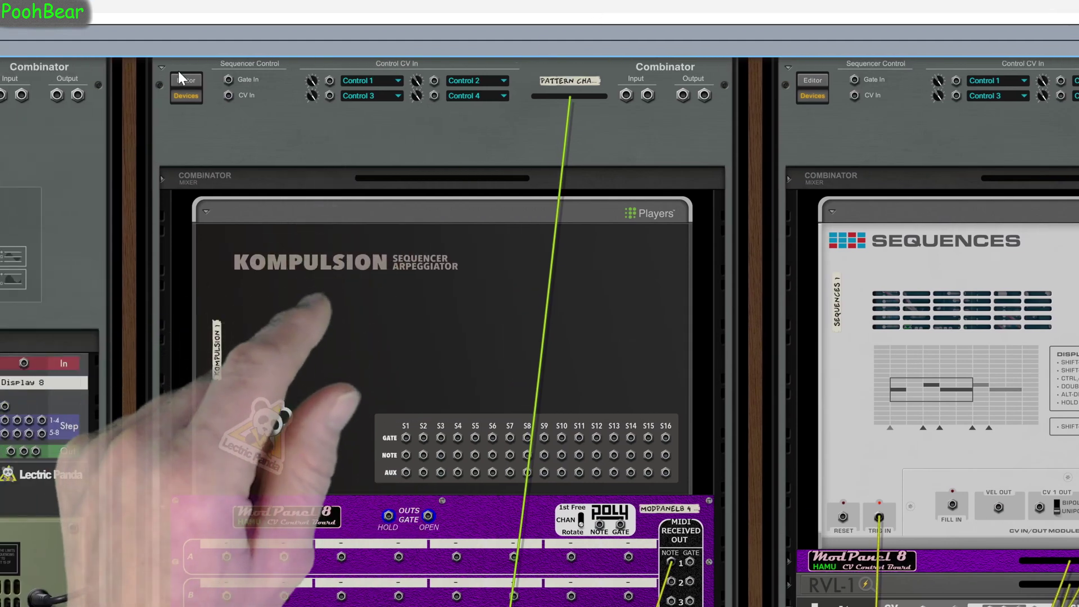
Open the Editor of the Kompulsion Combinator and show the modulation routing of Propulsion 1.
click(184, 79)
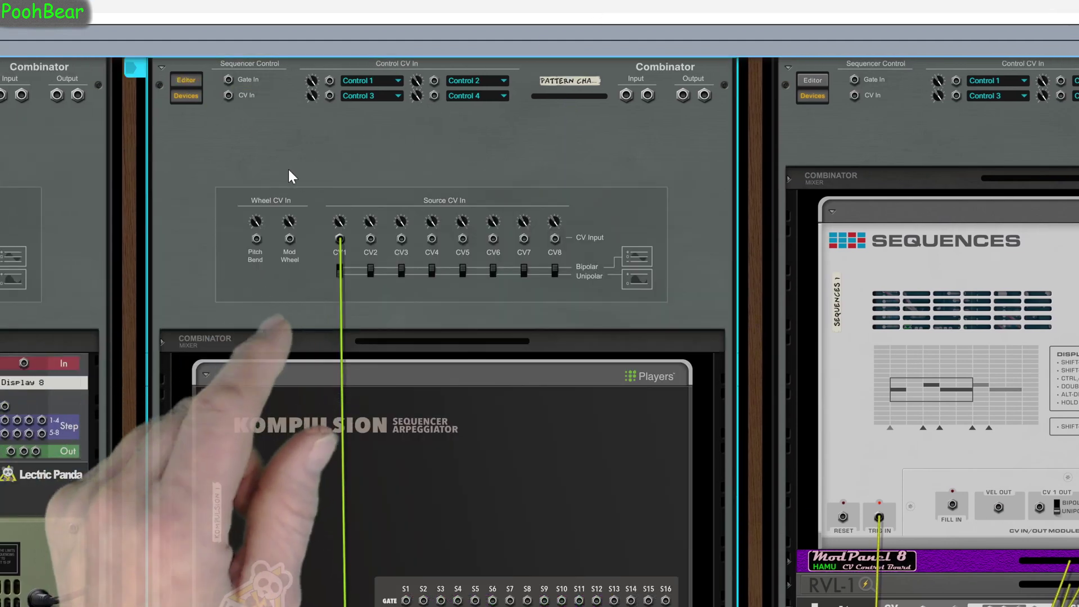
key(Tab)
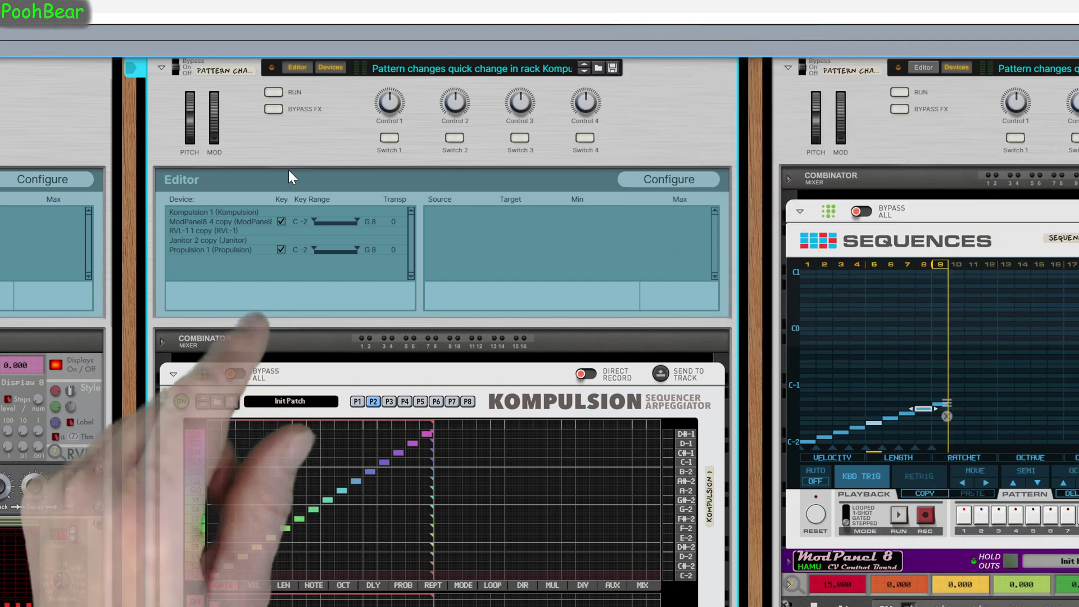
click(242, 249)
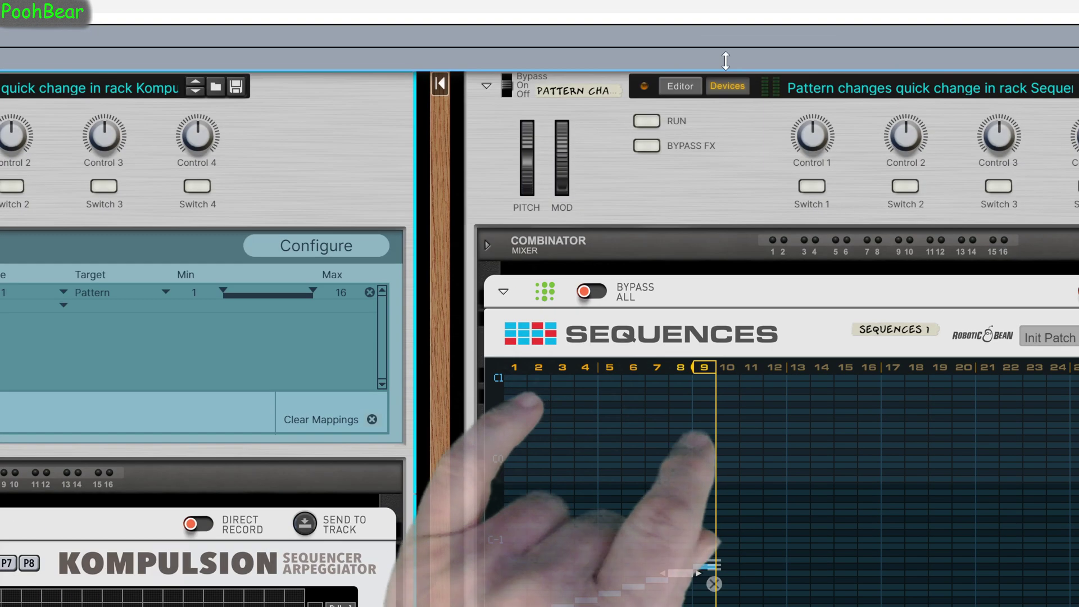
Open the Editor of the Sequences Combinator and show the modulation routing of the PoohBear (DrumSeq) device.
click(691, 84)
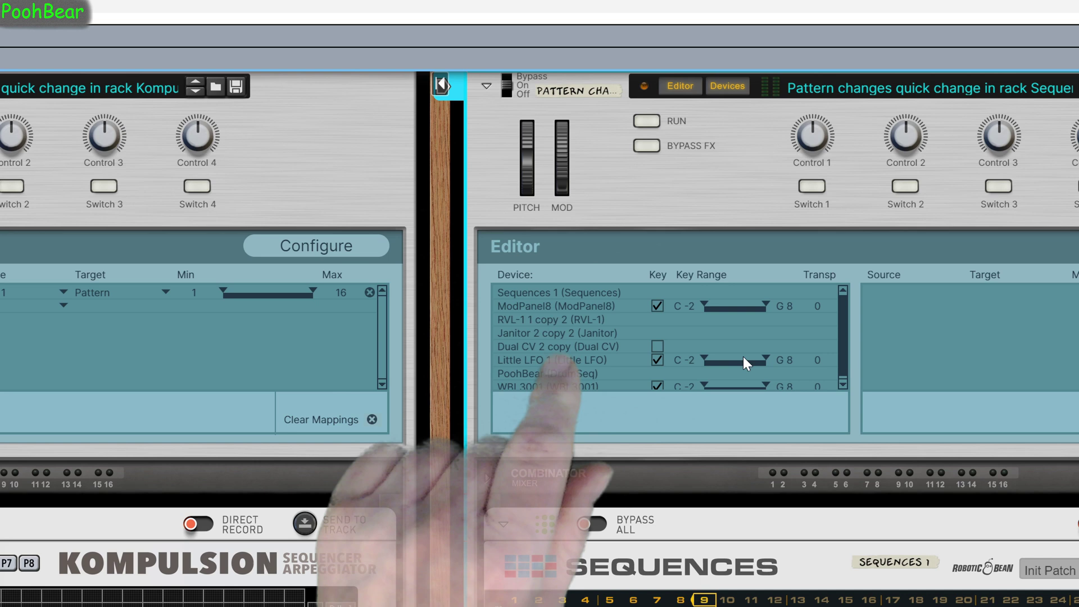
click(843, 385)
click(561, 369)
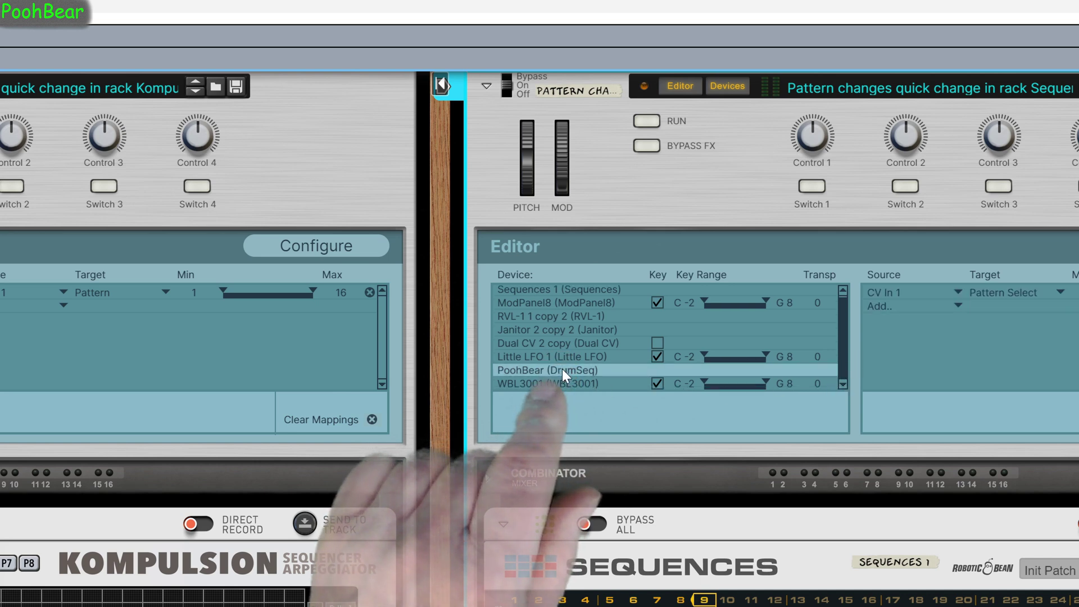
scroll(819, 477, right, 5)
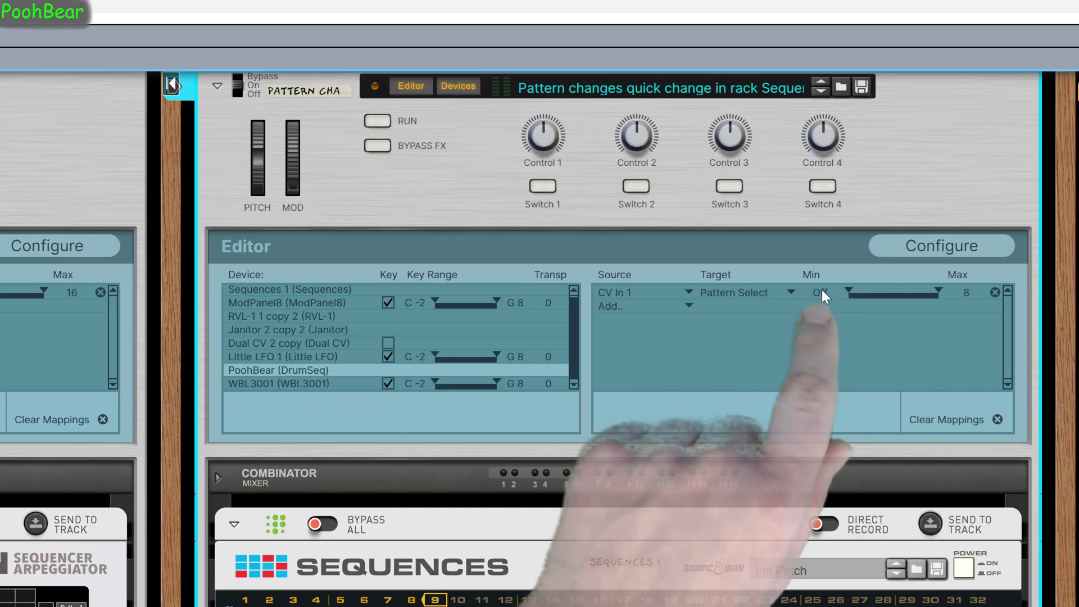
Try a minimum of 1 for PoohBear's Pattern Select mapping and return it to Off.
drag(822, 289, 823, 284)
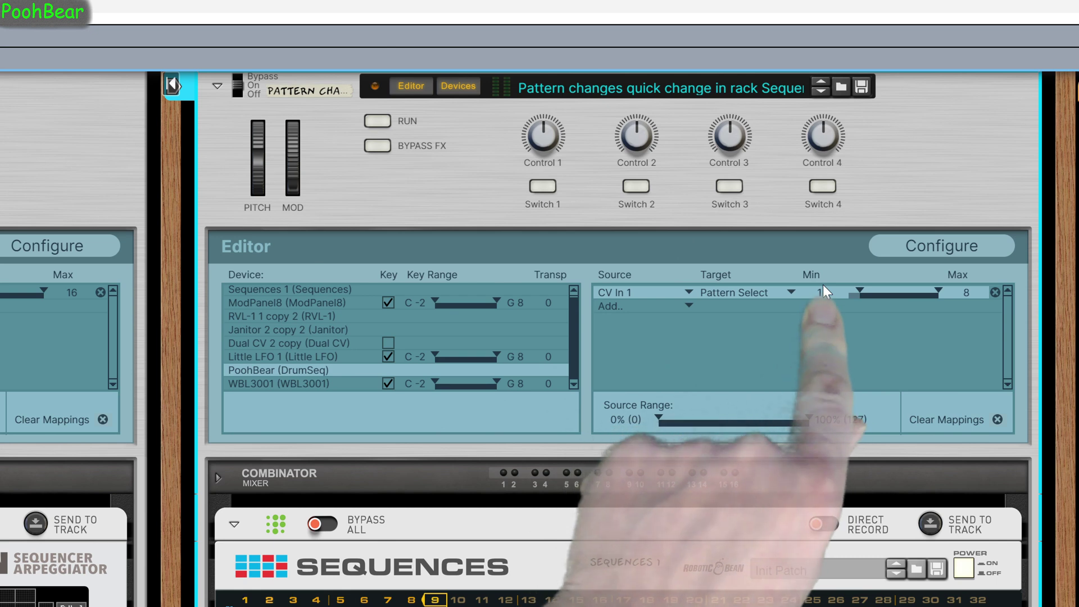
drag(823, 286, 822, 292)
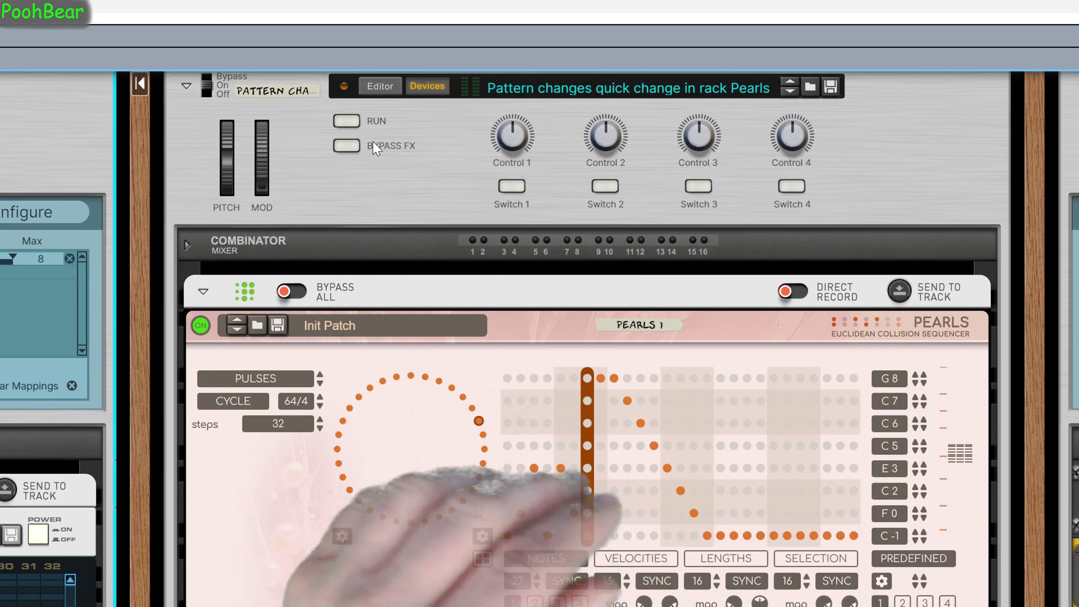
Open the Editor of the Pearls Combinator and review the modulation routing of its DR Oct drum sequencer and the remaining devices.
click(378, 86)
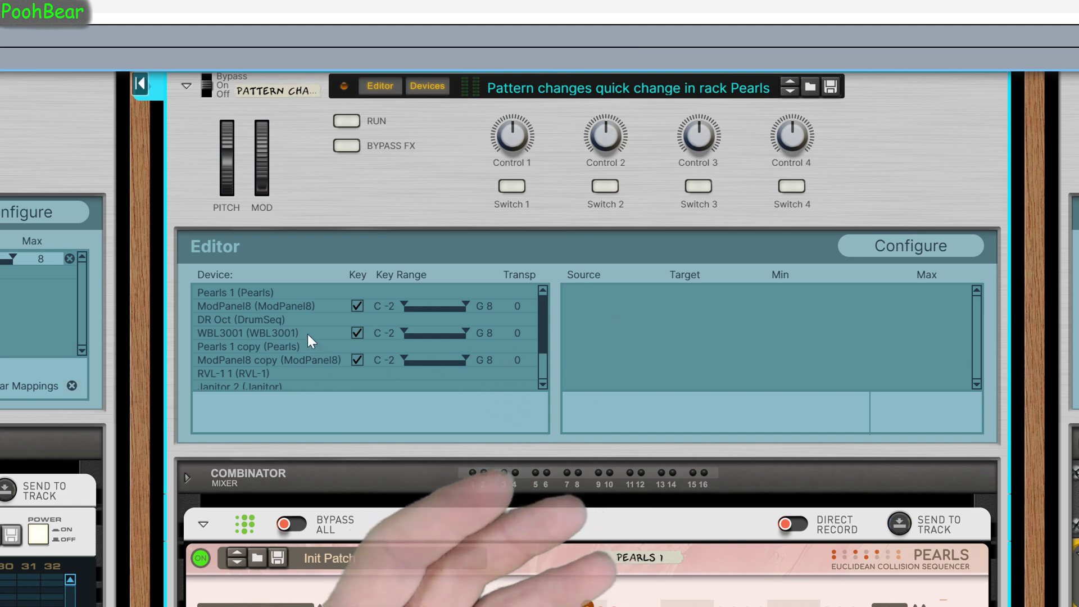
click(272, 322)
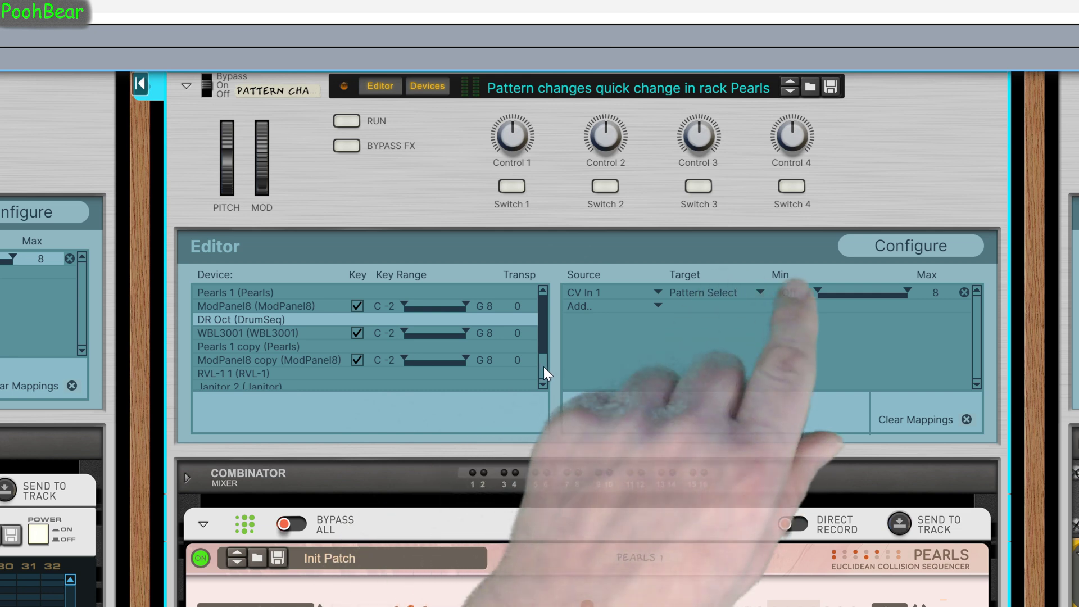
click(543, 367)
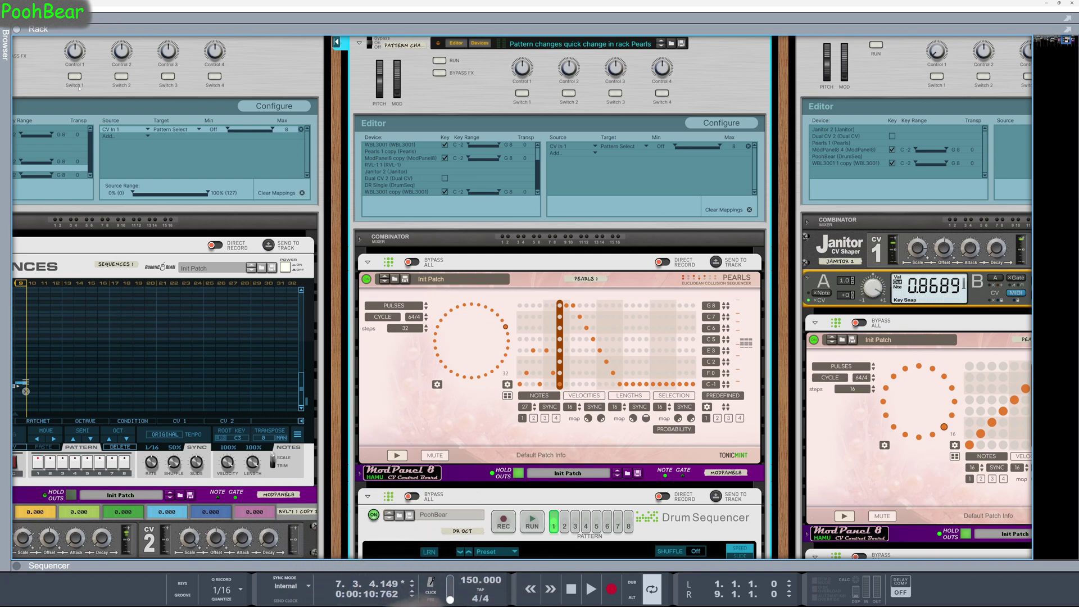
Toggle the note reading on channel A of the Dual CV below Janitor 2.
scroll(559, 337, down, 10)
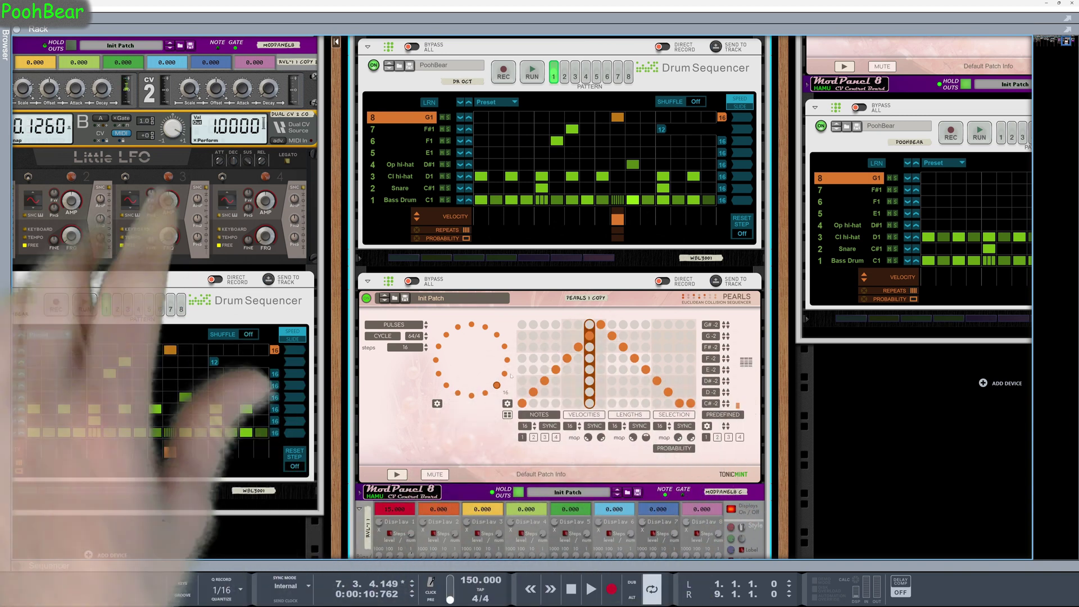
scroll(510, 376, down, 3)
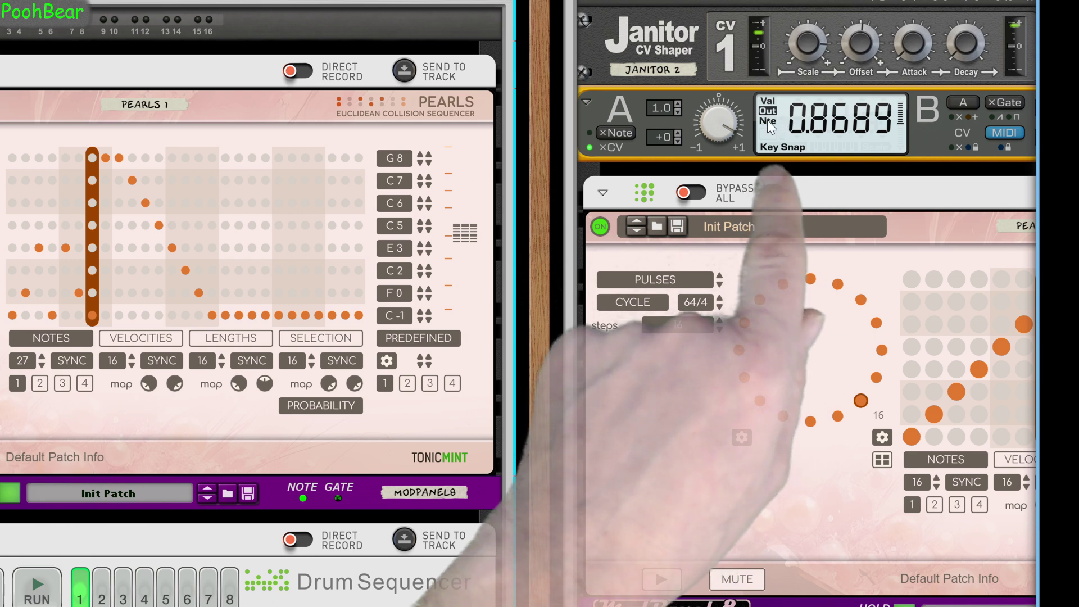
click(765, 122)
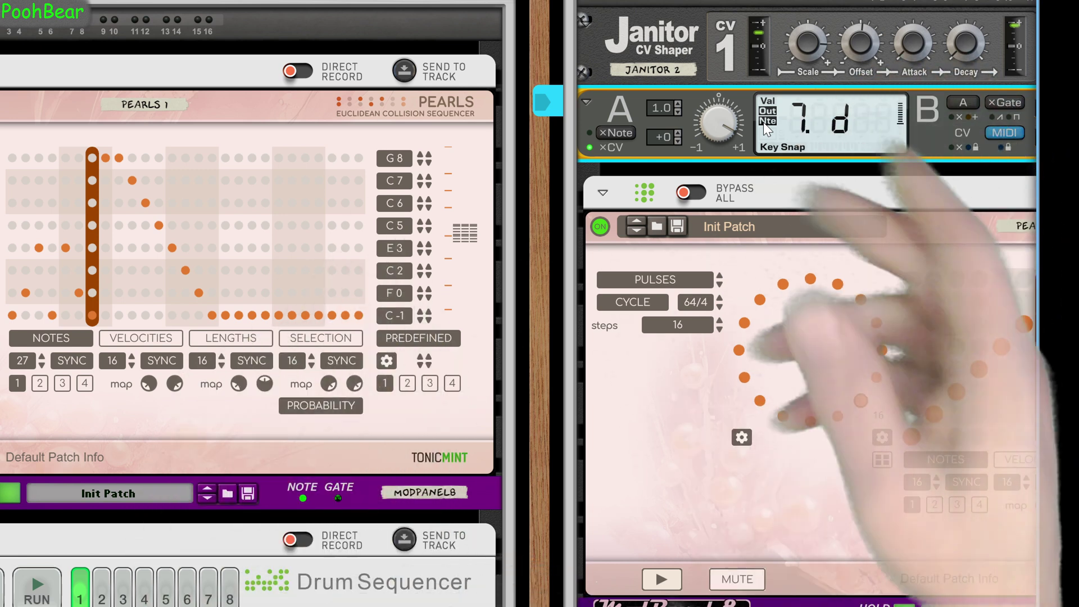
click(762, 122)
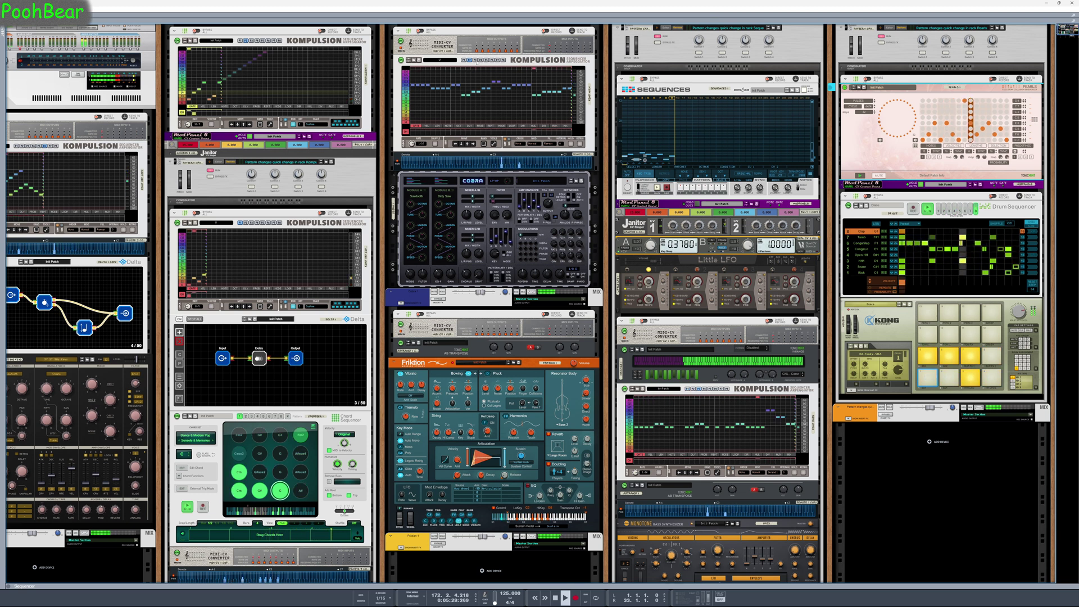
Change the pattern of the Kompulsion above the Cobra synth and of the Kompulsion in the first rack column during playback.
click(476, 63)
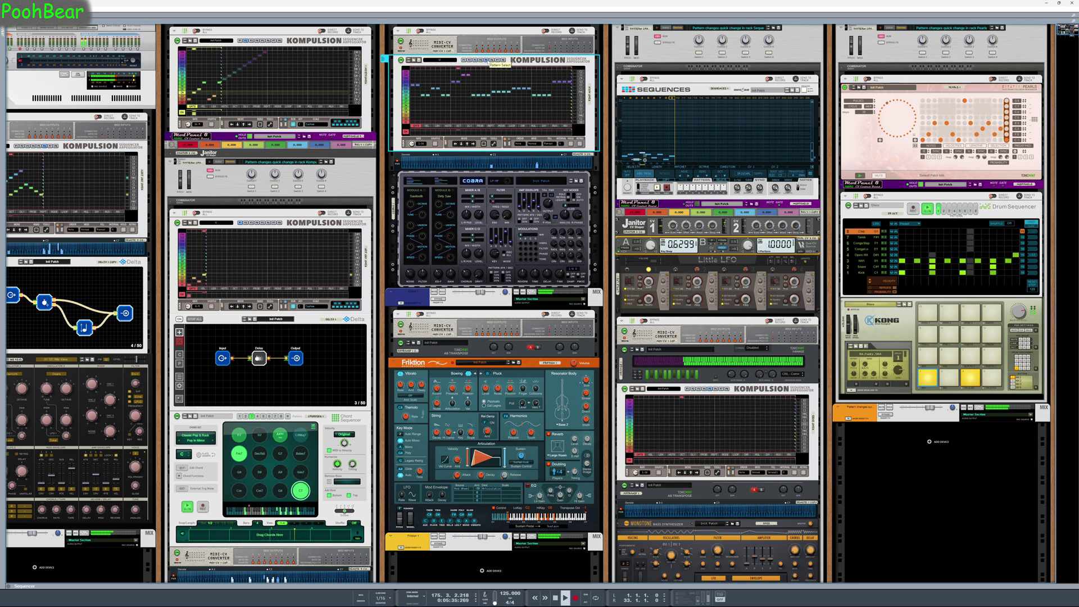
click(37, 145)
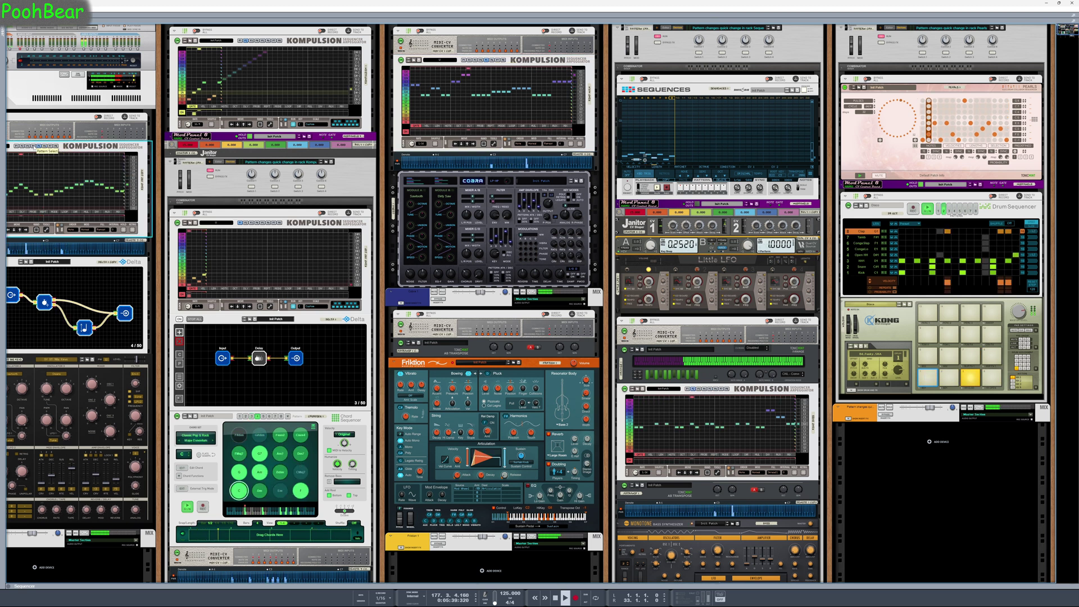